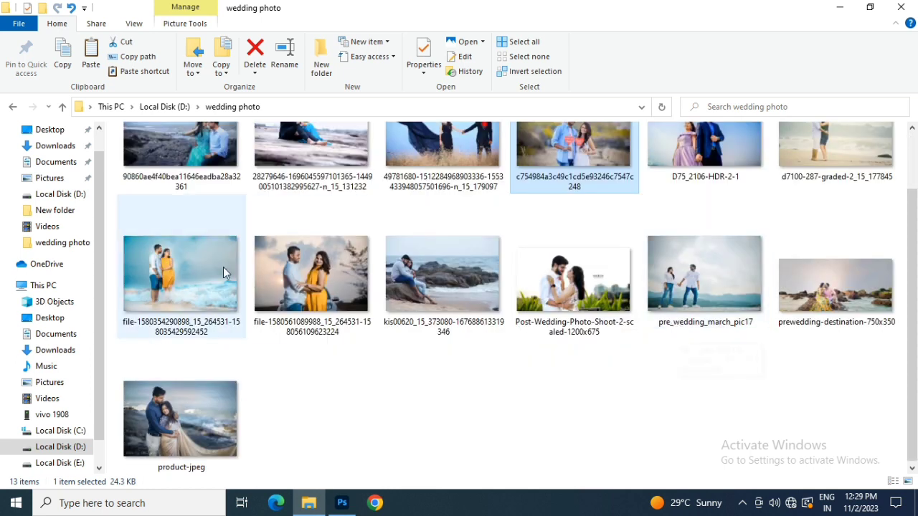
pyautogui.click(170, 289)
pyautogui.moveTo(170, 289); pyautogui.dragTo(424, 54)
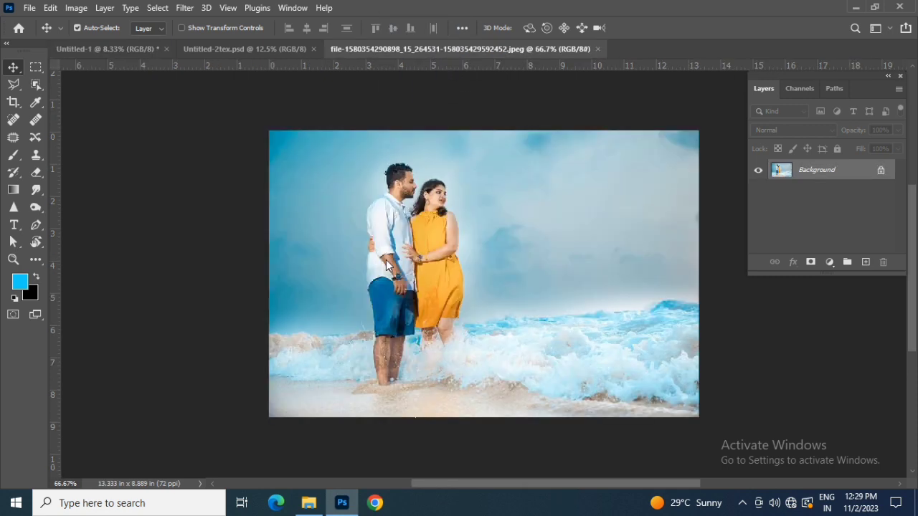
pyautogui.moveTo(463, 250); pyautogui.dragTo(243, 111)
# Scale the beach photo to about 593% so it fills the left page up to the centre guide, and close its source document.
pyautogui.moveTo(168, 69); pyautogui.dragTo(385, 313)
pyautogui.hotkey('ctrl', 't')
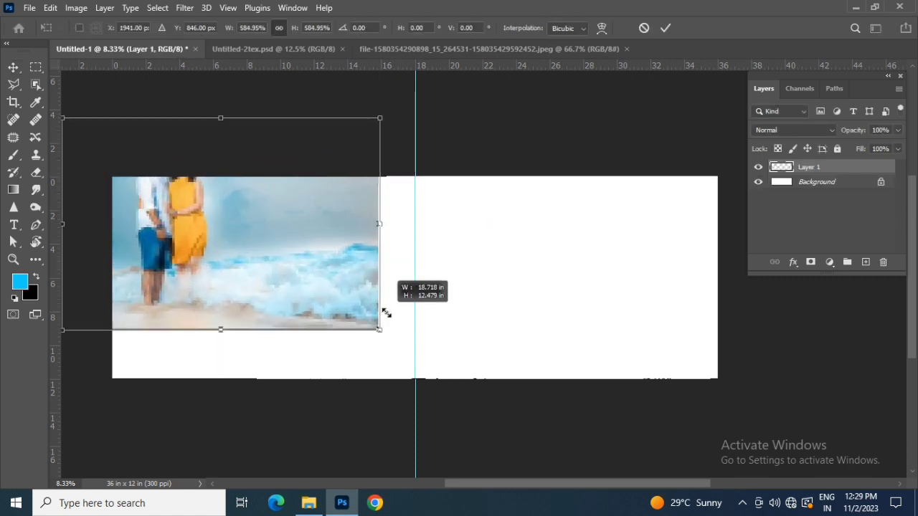
pyautogui.moveTo(330, 292)
pyautogui.mouseDown()
pyautogui.moveTo(317, 299)
pyautogui.moveTo(320, 317)
pyautogui.moveTo(320, 299)
pyautogui.moveTo(337, 302)
pyautogui.mouseUp()
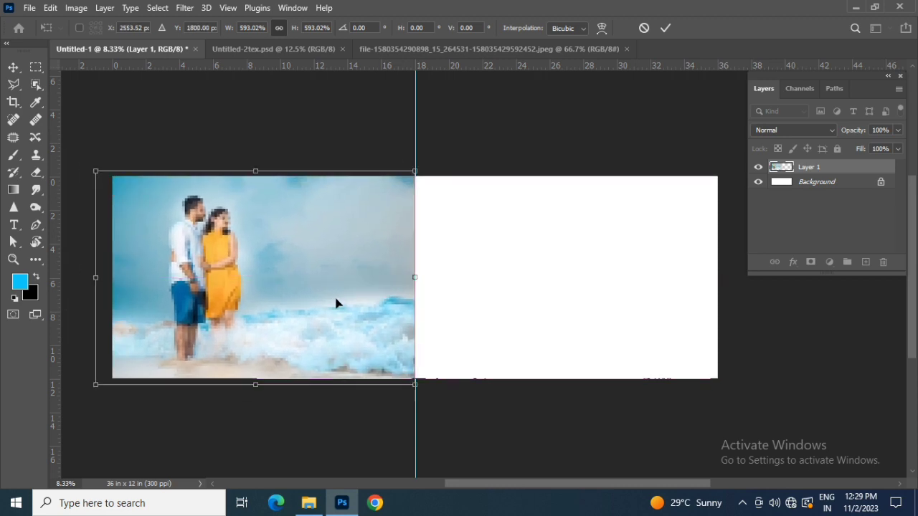
pyautogui.press('Return')
pyautogui.hotkey('ctrl', '+')
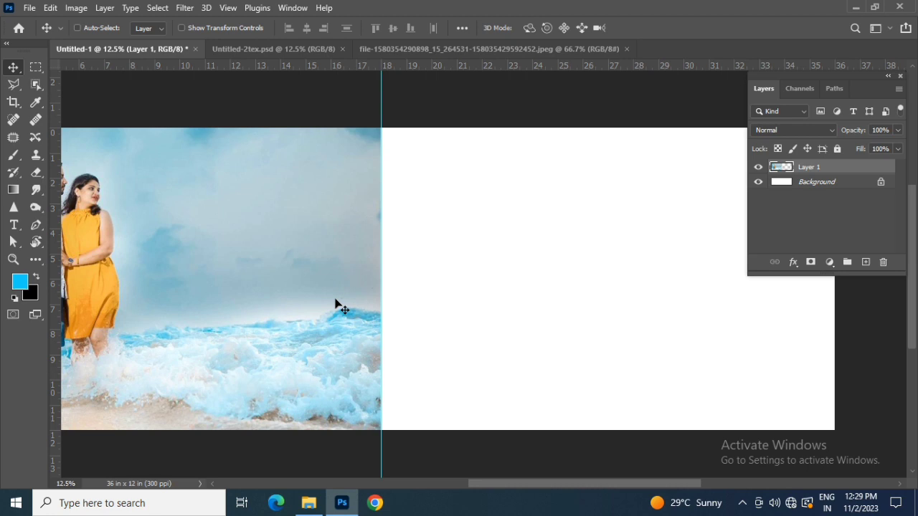
pyautogui.moveTo(589, 483); pyautogui.dragTo(535, 487)
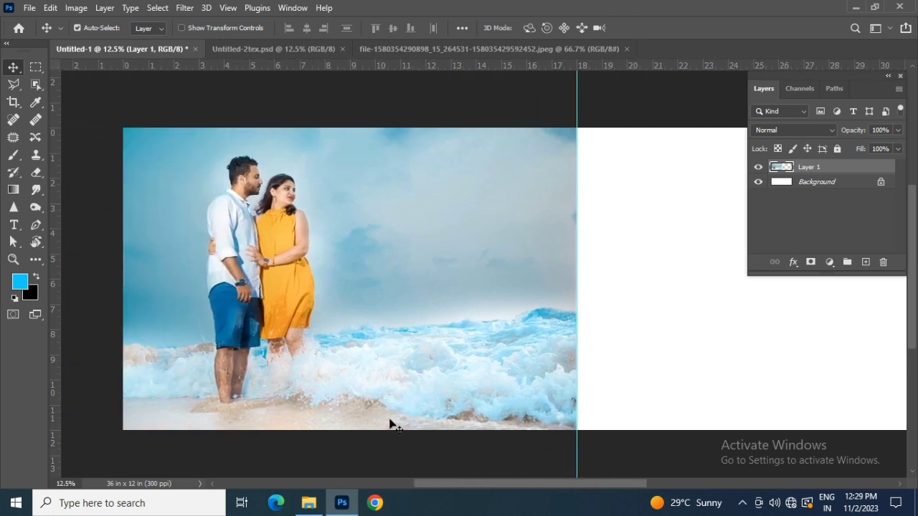
pyautogui.click(532, 49)
pyautogui.click(625, 50)
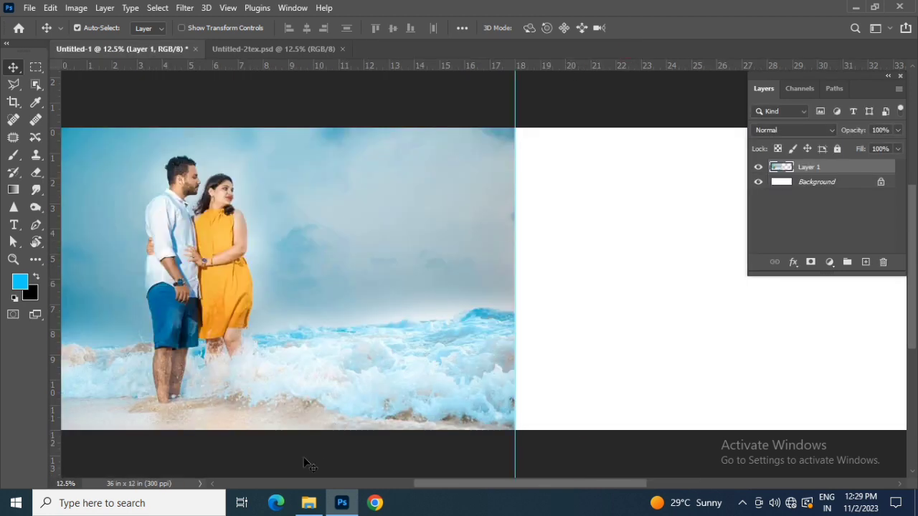
# Switch to File Explorer and open D75_2106-HDR-2-1 from the wedding photo folder in Photoshop.
pyautogui.click(309, 503)
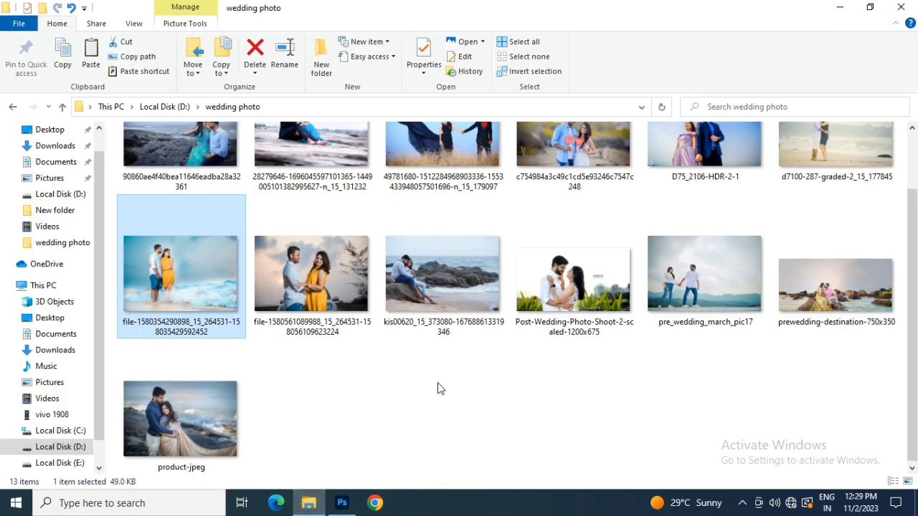
pyautogui.scroll(1, 440, 387)
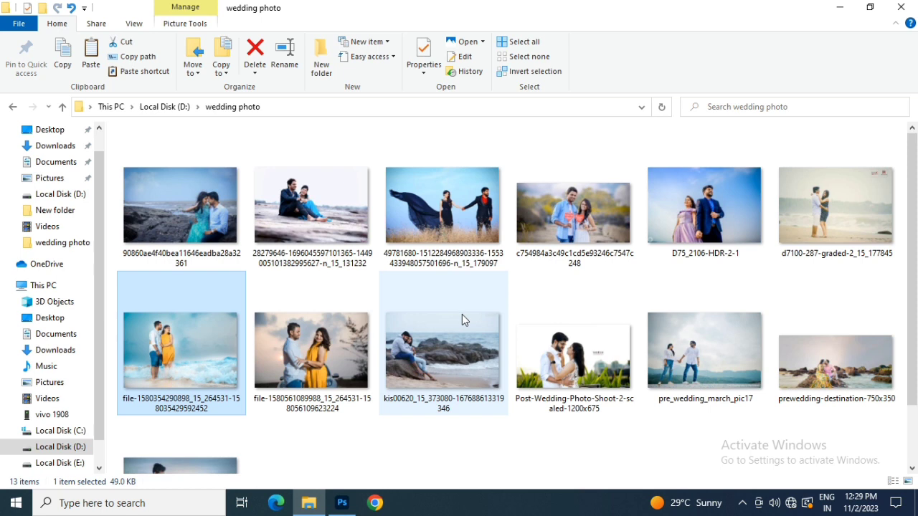
pyautogui.scroll(-1, 462, 314)
pyautogui.scroll(1, 462, 317)
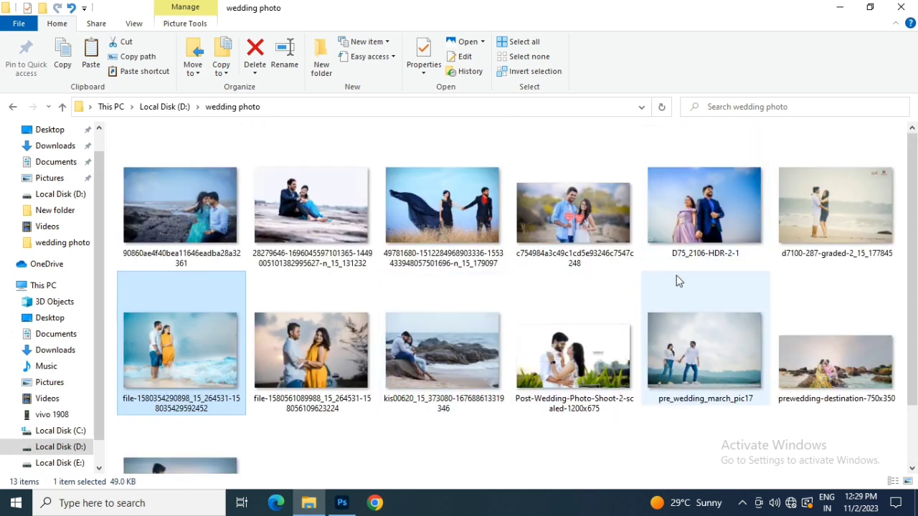
pyautogui.click(692, 230)
pyautogui.moveTo(692, 215); pyautogui.dragTo(447, 49)
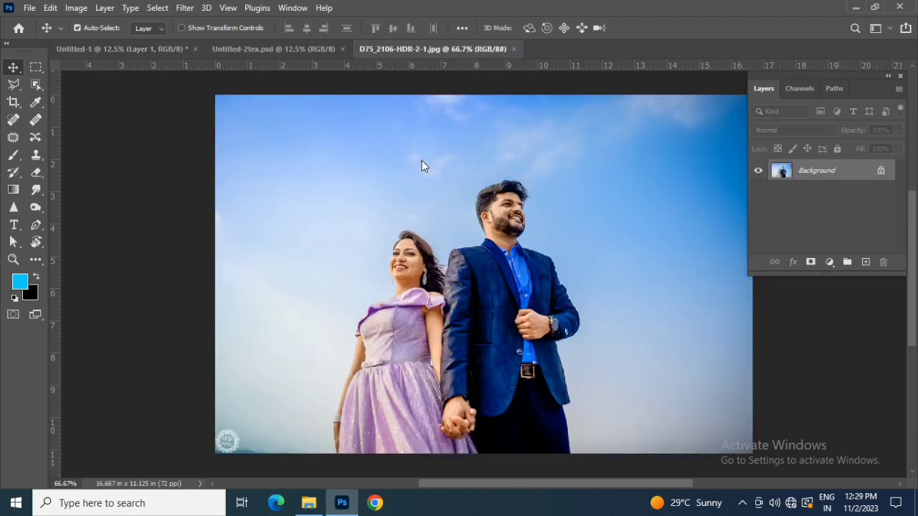
# Copy the blue-sky couple photo into Untitled-1 over the beach picture's sky and close its source document.
pyautogui.moveTo(493, 246); pyautogui.dragTo(384, 245)
pyautogui.click(458, 48)
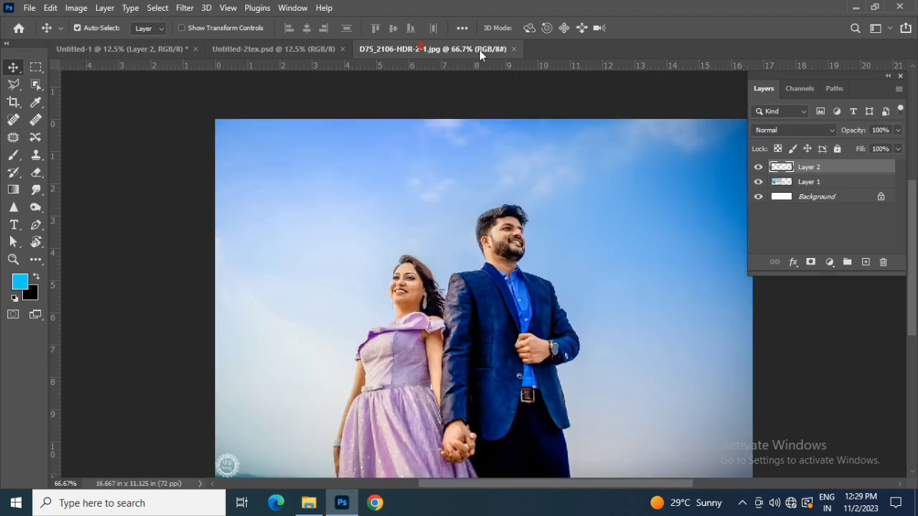
pyautogui.click(513, 49)
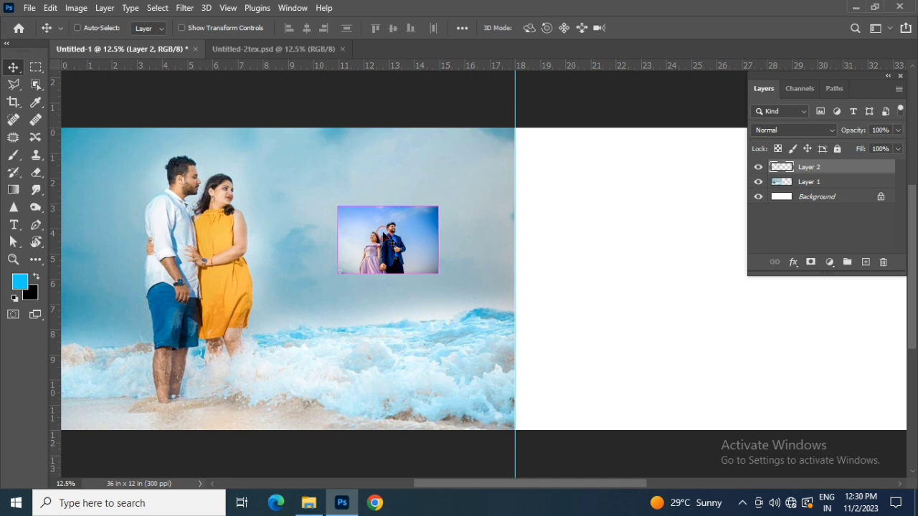
# Enlarge the blue-sky couple photo and place it against the page's top edge beside the beach couple, slightly overlapping the centre guide.
pyautogui.hotkey('ctrl', 't')
pyautogui.moveTo(439, 205); pyautogui.dragTo(509, 159)
pyautogui.moveTo(465, 245); pyautogui.dragTo(478, 204)
pyautogui.moveTo(520, 280); pyautogui.dragTo(537, 284)
pyautogui.moveTo(457, 239); pyautogui.dragTo(452, 258)
pyautogui.press('Return')
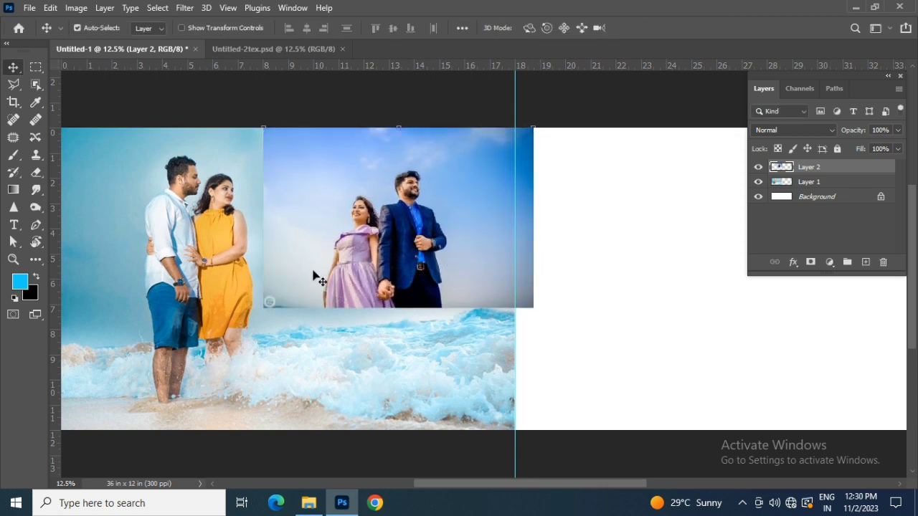
# Add a Hide All layer mask to Layer 2.
pyautogui.click(113, 10)
pyautogui.moveTo(179, 217)
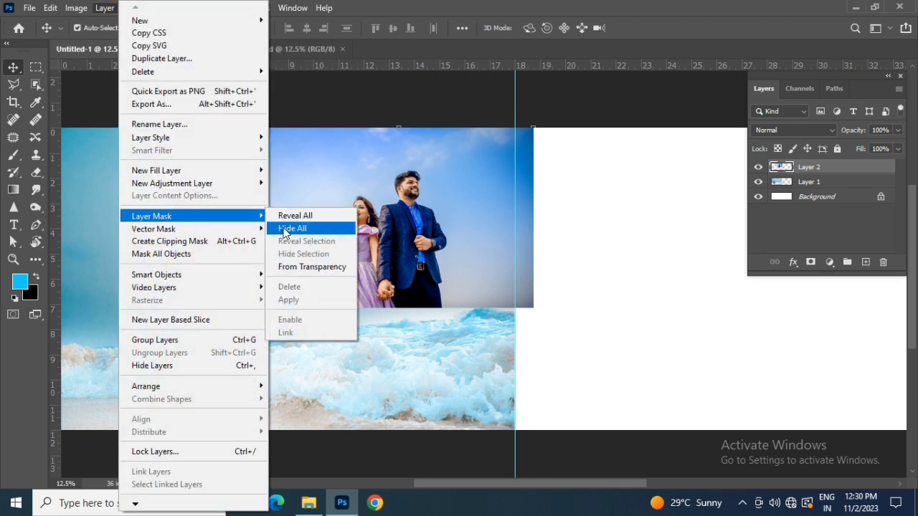
pyautogui.click(284, 228)
# Paint white on Layer 2's mask with a large soft brush at 100% opacity to reveal the couple with faded edges.
pyautogui.click(13, 155)
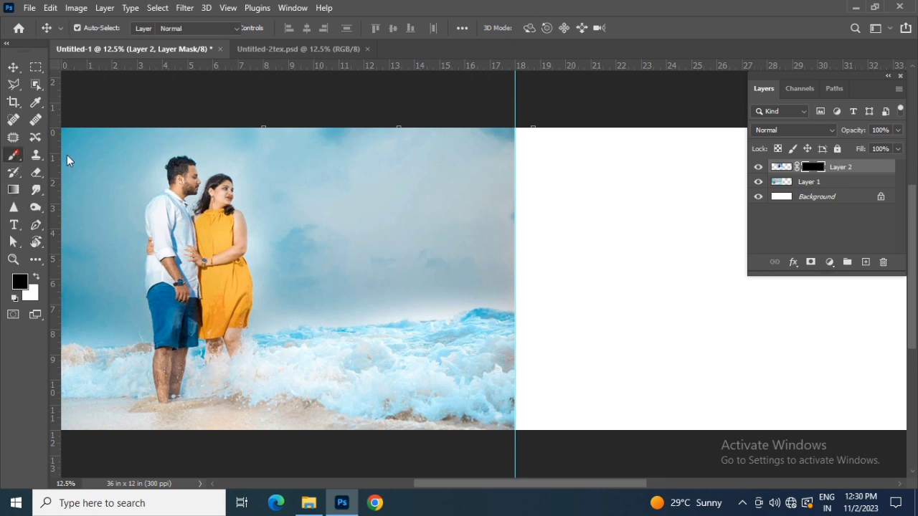
pyautogui.press('x')
pyautogui.moveTo(392, 196); pyautogui.dragTo(377, 217)
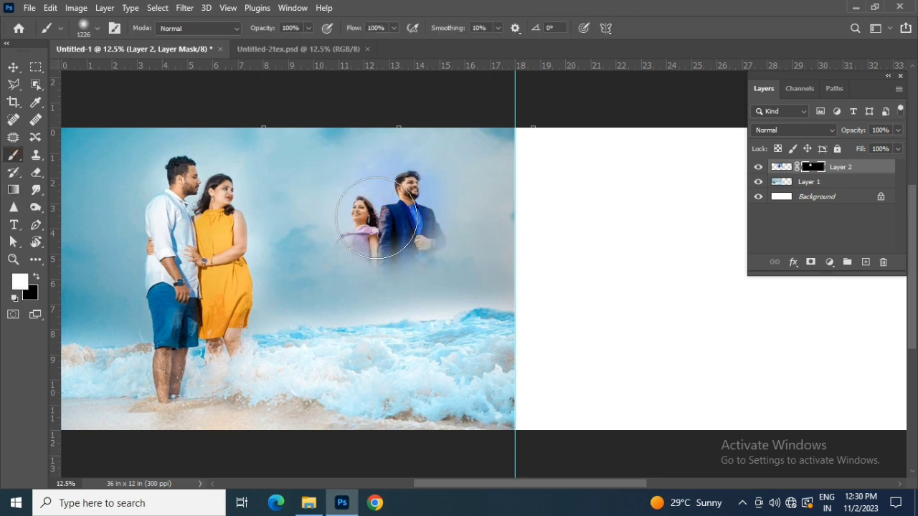
pyautogui.keyDown('alt'); pyautogui.rightClick(377, 217); pyautogui.keyUp('alt')
pyautogui.moveTo(377, 217)
pyautogui.mouseDown()
pyautogui.moveTo(362, 214)
pyautogui.moveTo(386, 204)
pyautogui.mouseUp()
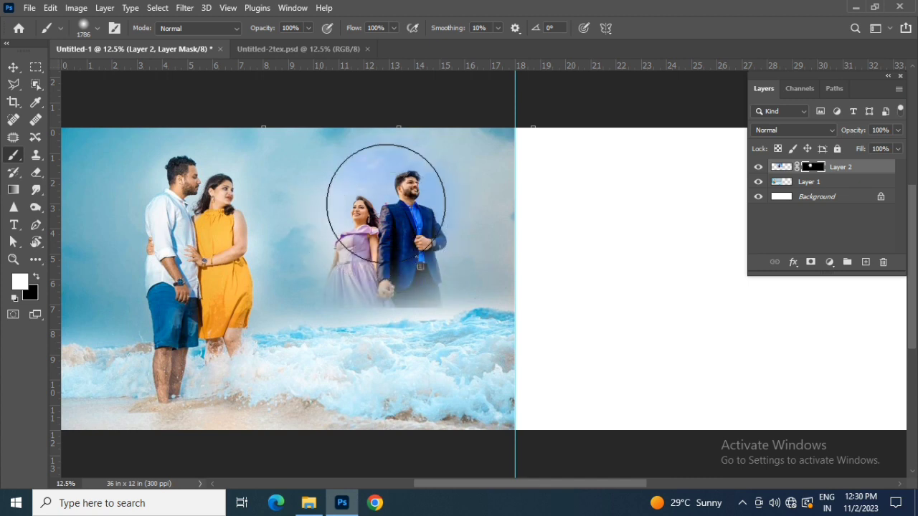
# Paint black on Layer 2's mask with a soft brush of size 1194 to fade the couple's lower edge and surrounding sky.
pyautogui.keyDown('alt'); pyautogui.rightClick(388, 220); pyautogui.keyUp('alt')
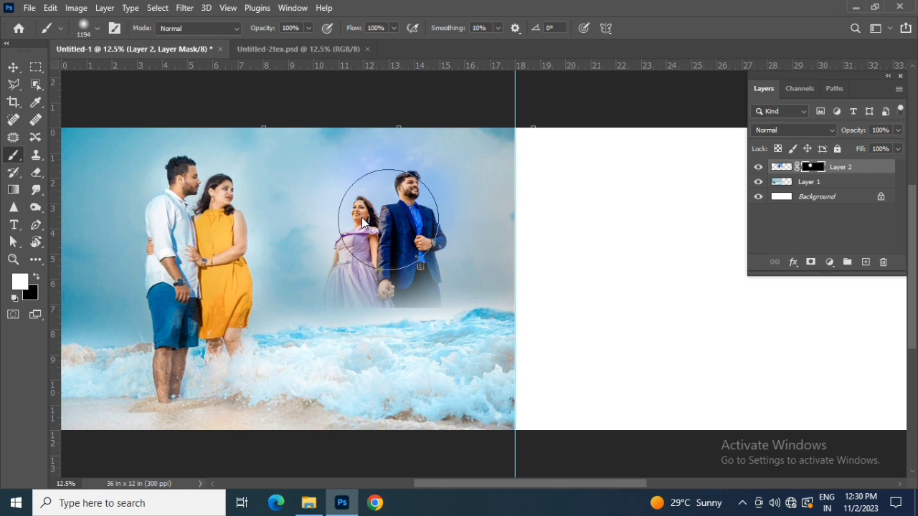
pyautogui.press('x')
pyautogui.moveTo(331, 333)
pyautogui.mouseDown()
pyautogui.moveTo(332, 344)
pyautogui.moveTo(454, 344)
pyautogui.moveTo(379, 347)
pyautogui.mouseUp()
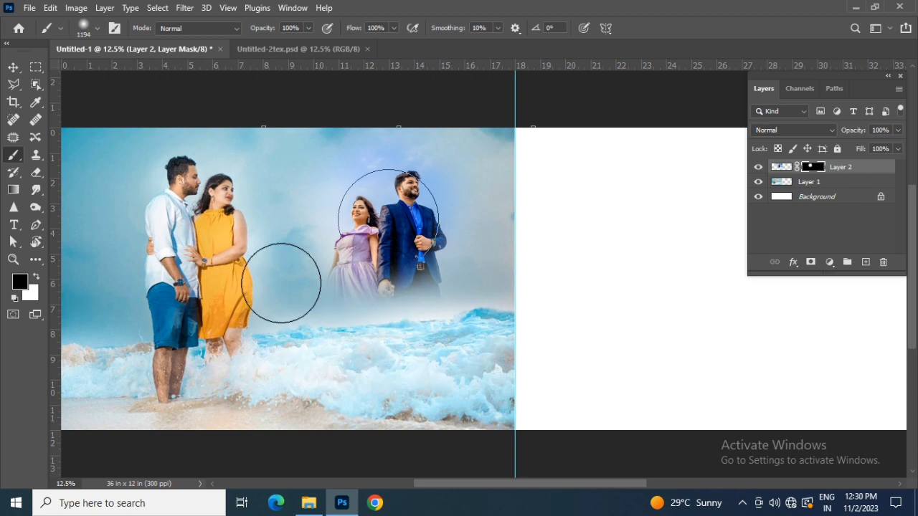
pyautogui.moveTo(349, 124)
pyautogui.mouseDown()
pyautogui.moveTo(446, 122)
pyautogui.moveTo(479, 139)
pyautogui.moveTo(493, 186)
pyautogui.mouseUp()
# Enlarge the masked couple on Layer 2 to about 111% and move it slightly upward in the sky.
pyautogui.click(14, 68)
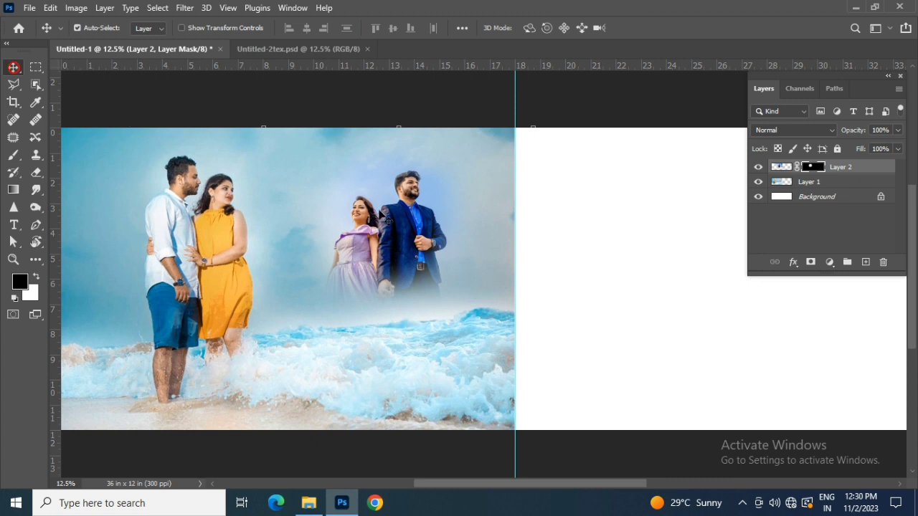
pyautogui.hotkey('ctrl', 't')
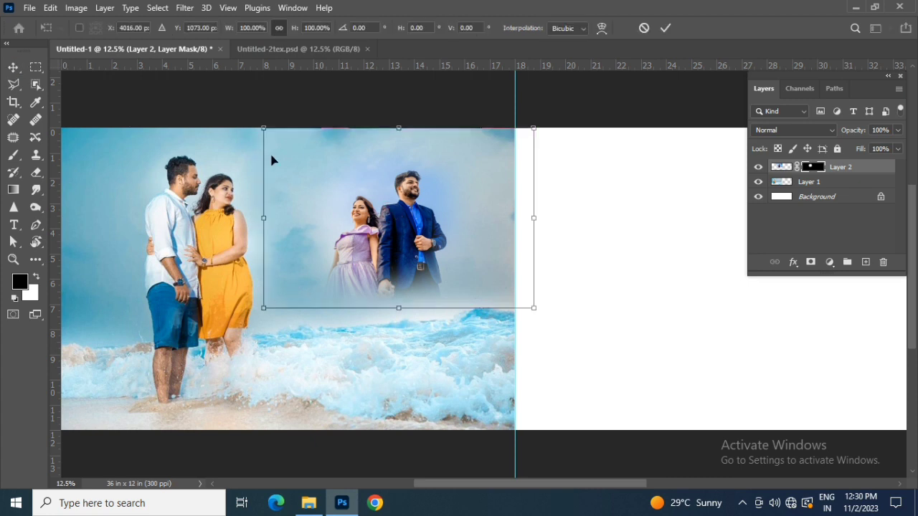
pyautogui.moveTo(263, 126); pyautogui.dragTo(248, 118)
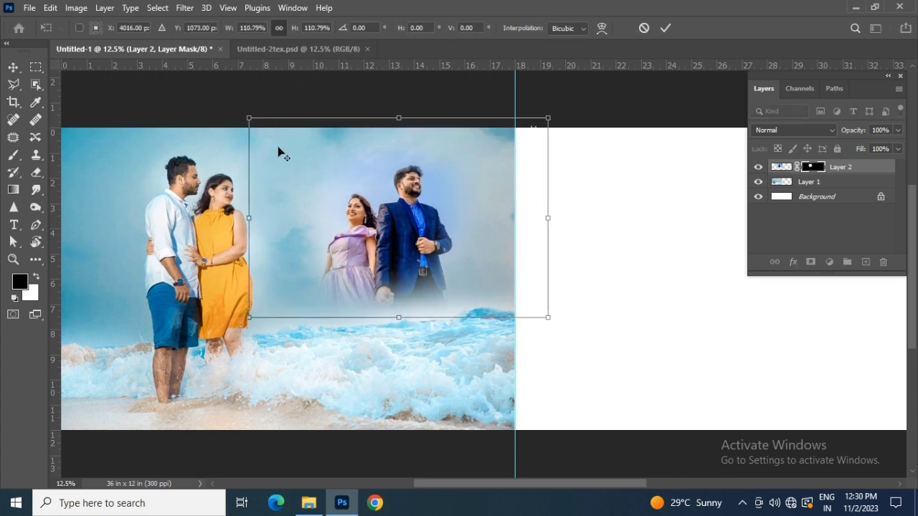
pyautogui.moveTo(401, 254); pyautogui.dragTo(396, 239)
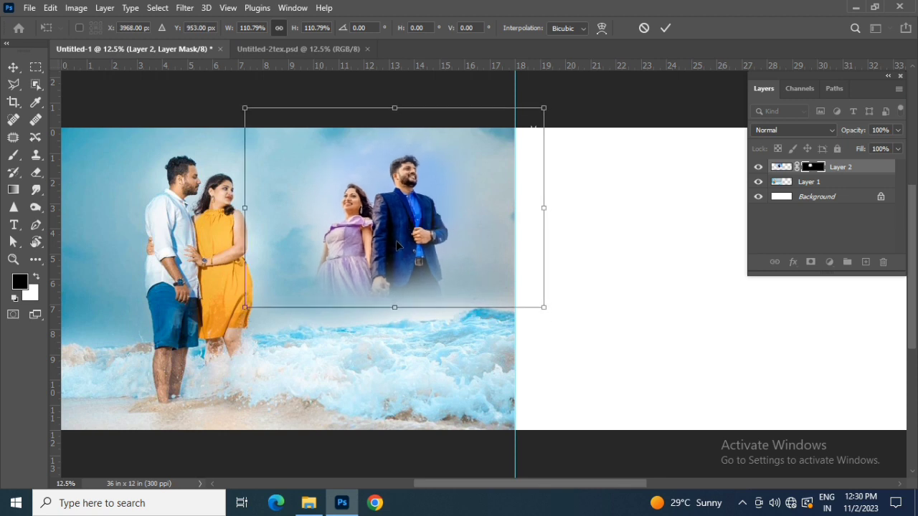
pyautogui.press('Return')
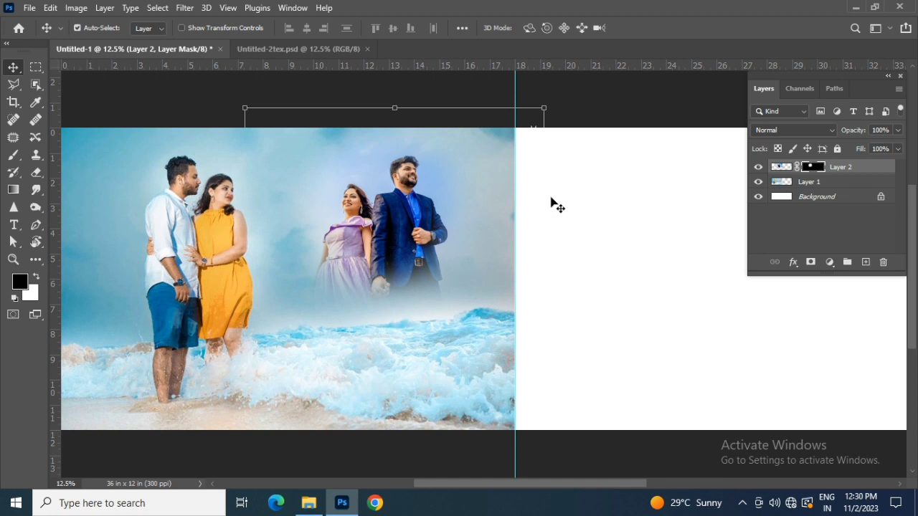
pyautogui.hotkey('ctrl', '+')
pyautogui.hotkey('ctrl', '-')
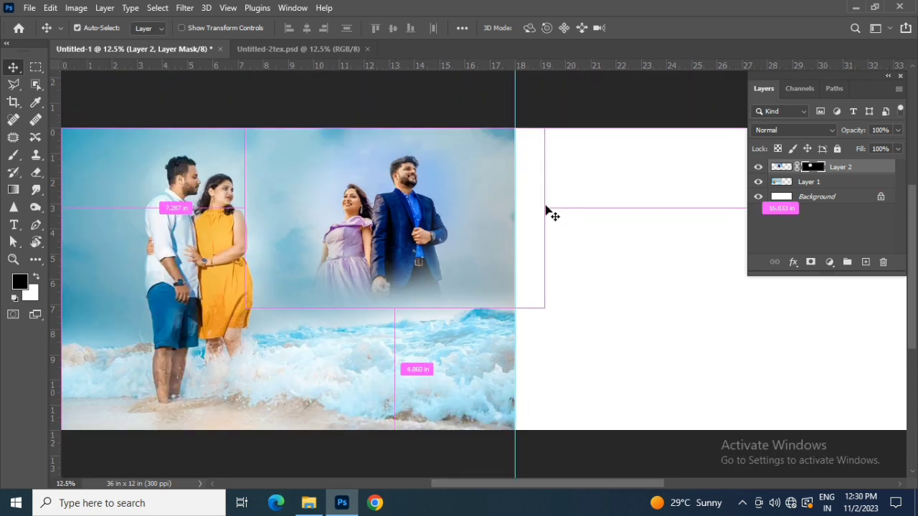
# Set the blend mode of Layer 2's image to Luminosity and its opacity to 73%.
pyautogui.click(786, 167)
pyautogui.click(778, 130)
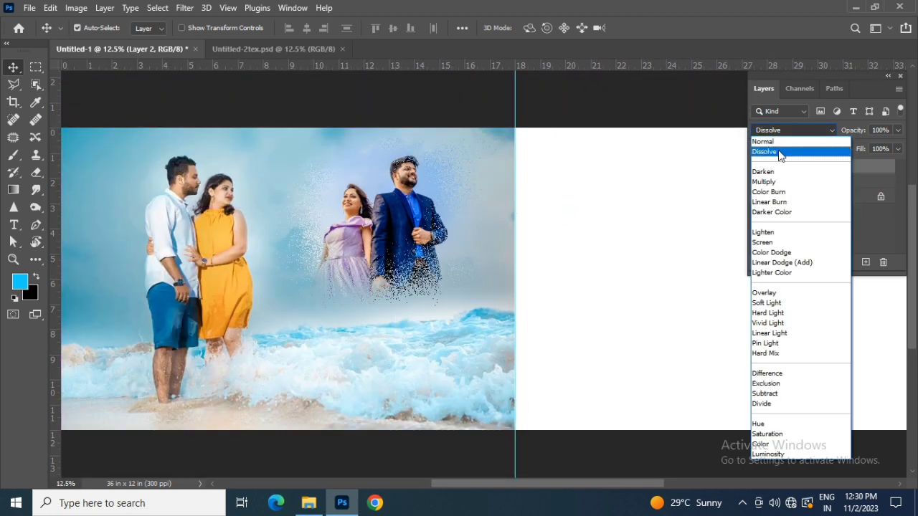
pyautogui.click(778, 152)
pyautogui.scroll(-1, 773, 131)
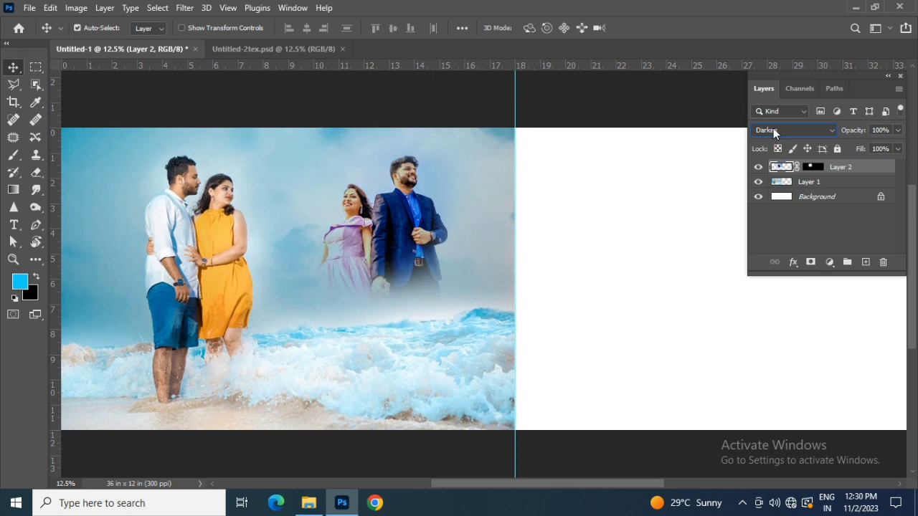
pyautogui.scroll(-7, 774, 132)
pyautogui.scroll(-6, 775, 132)
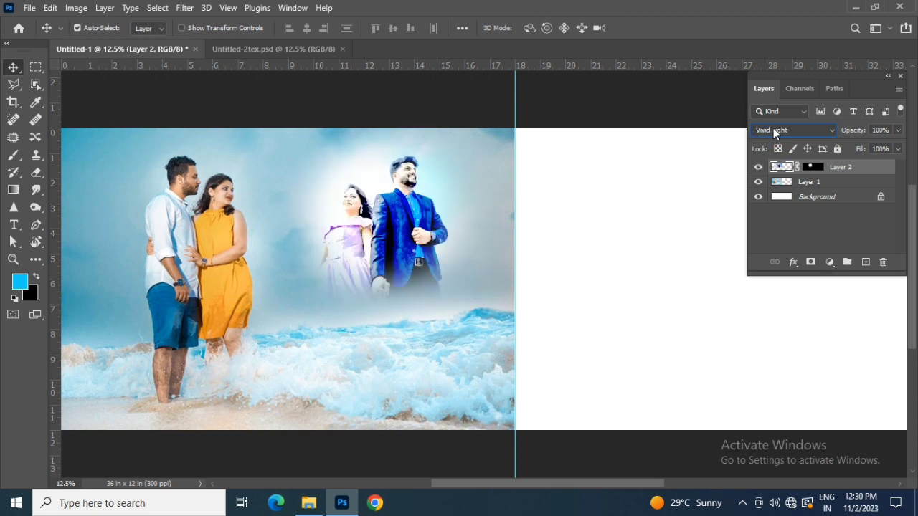
pyautogui.scroll(2, 773, 127)
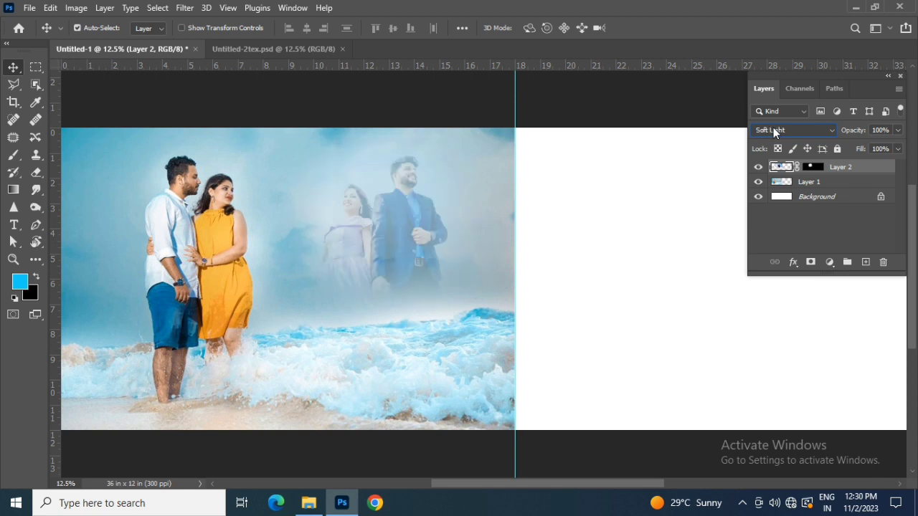
pyautogui.scroll(-11, 773, 130)
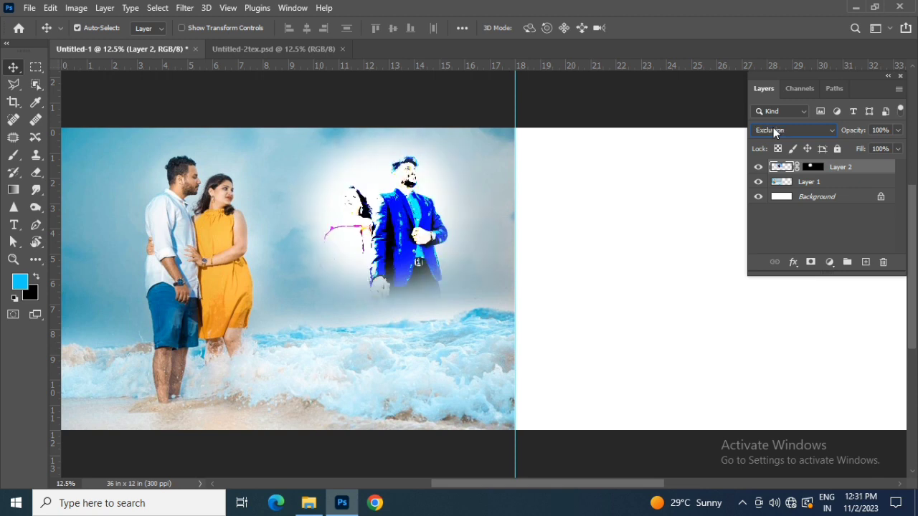
pyautogui.scroll(-2, 774, 132)
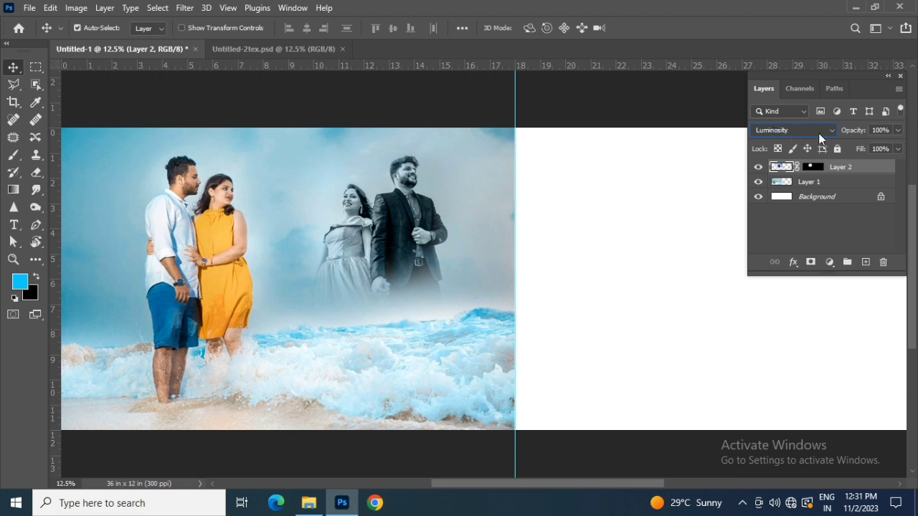
pyautogui.moveTo(843, 134); pyautogui.dragTo(838, 136)
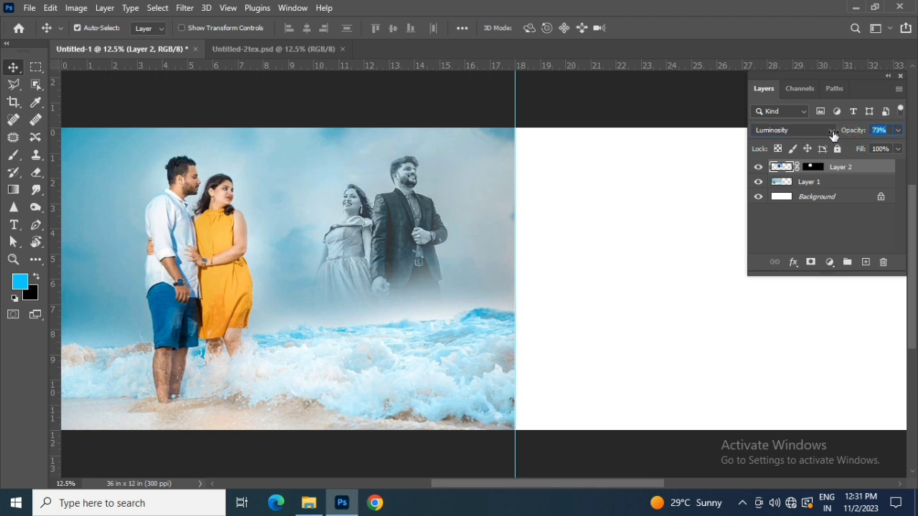
# Enlarge the faded couple on Layer 2 to about 113% and place it just above the waves.
pyautogui.hotkey('ctrl', 't')
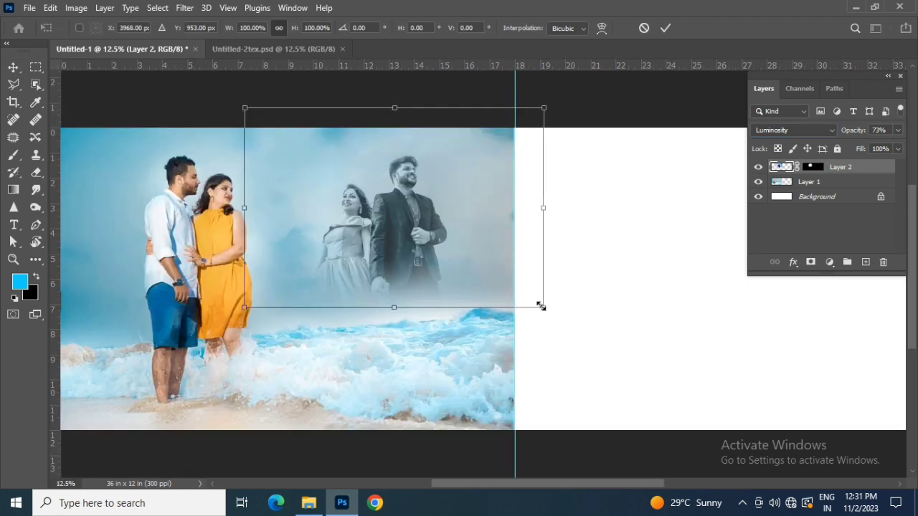
pyautogui.moveTo(541, 306); pyautogui.dragTo(567, 308)
pyautogui.moveTo(435, 261); pyautogui.dragTo(440, 265)
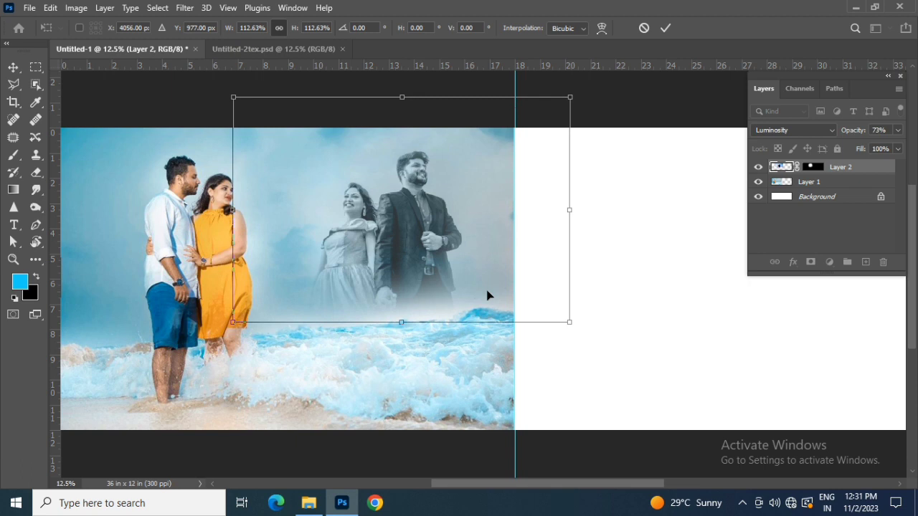
pyautogui.press('Return')
pyautogui.hotkey('ctrl', '-')
pyautogui.hotkey('ctrl', '+')
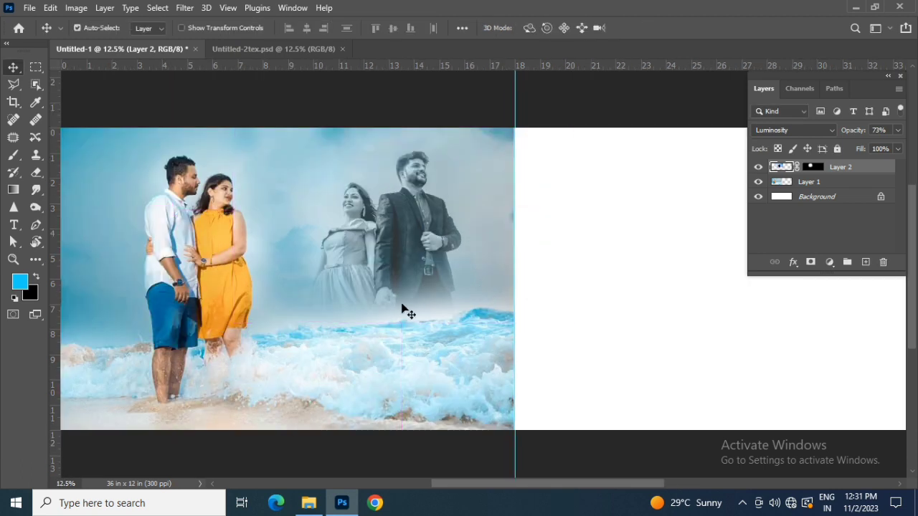
# Copy the "Its Your Dream Day" title from Untitled-2tex.psd into the album spread and place it over the waves below the faded couple.
pyautogui.moveTo(374, 307); pyautogui.dragTo(441, 300)
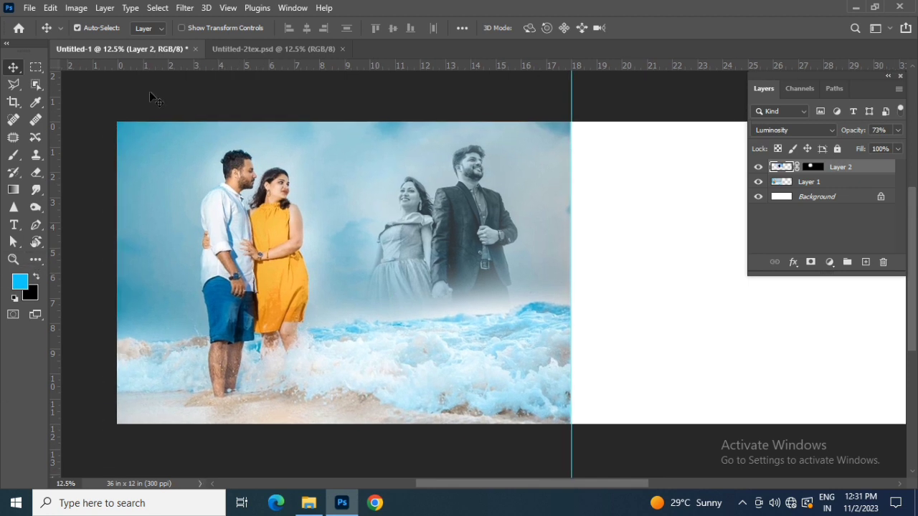
pyautogui.click(234, 49)
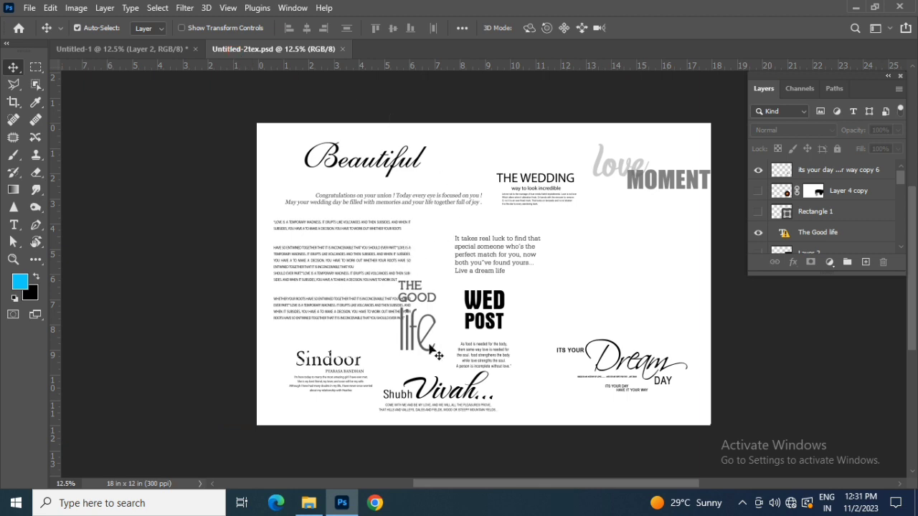
pyautogui.moveTo(356, 362); pyautogui.dragTo(339, 362)
pyautogui.moveTo(480, 362); pyautogui.dragTo(480, 362)
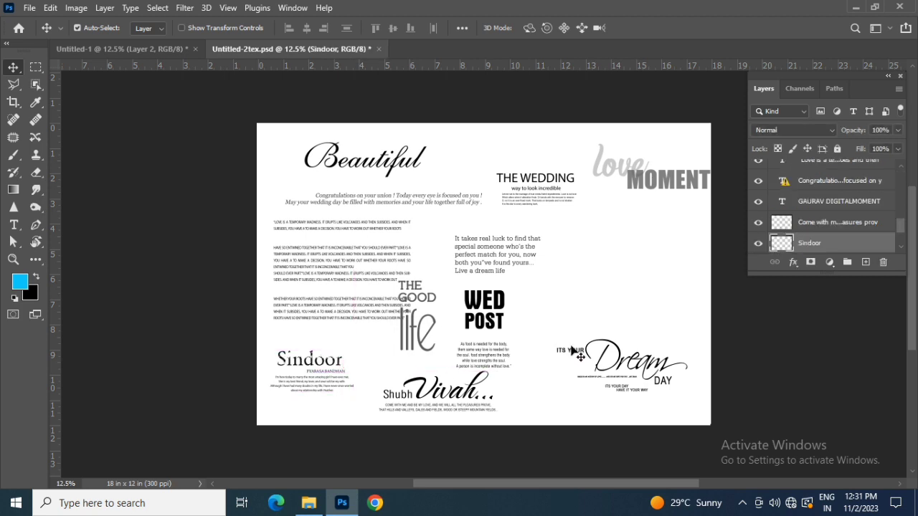
pyautogui.moveTo(574, 355)
pyautogui.mouseDown()
pyautogui.moveTo(556, 351)
pyautogui.moveTo(345, 146)
pyautogui.moveTo(155, 48)
pyautogui.moveTo(353, 302)
pyautogui.mouseUp()
pyautogui.moveTo(370, 337); pyautogui.dragTo(421, 371)
pyautogui.hotkey('ctrl', 't')
pyautogui.press('Return')
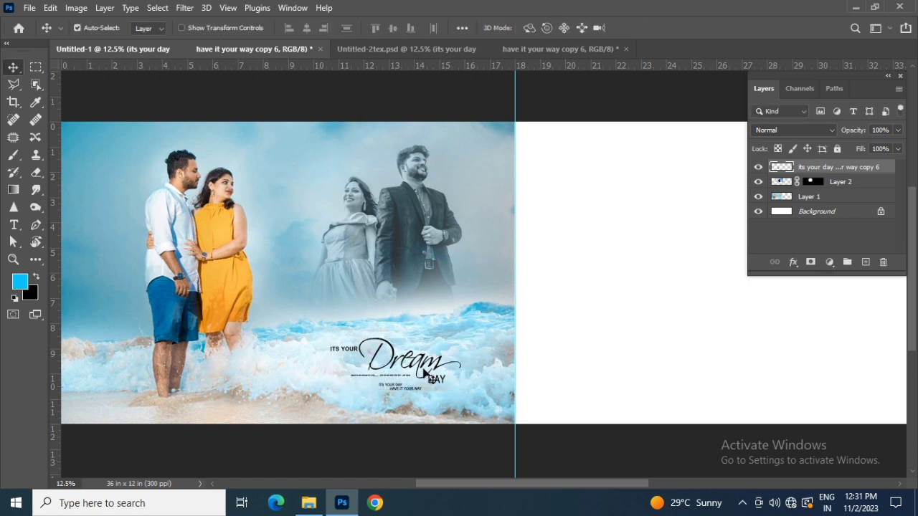
# Draw a rectangle about 1.87 x 1.6 in over the upper-left corner of the spread.
pyautogui.moveTo(571, 484); pyautogui.dragTo(565, 485)
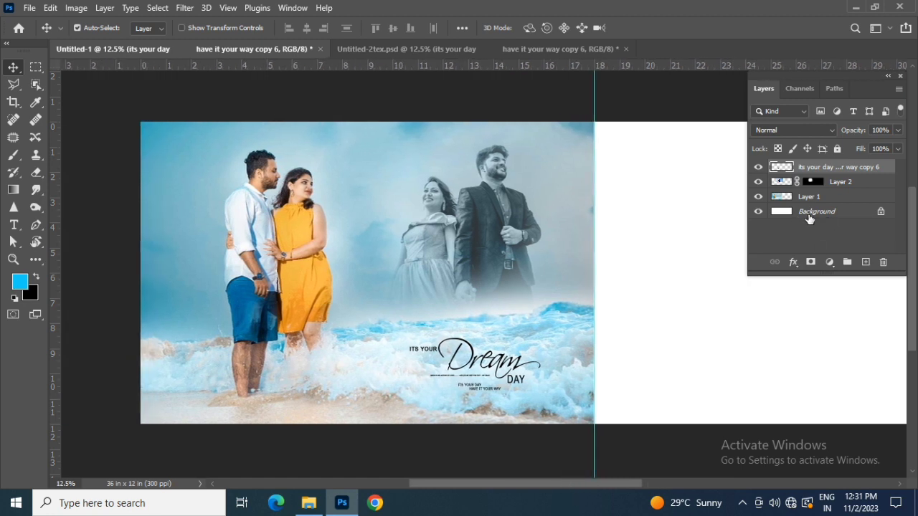
pyautogui.click(36, 259)
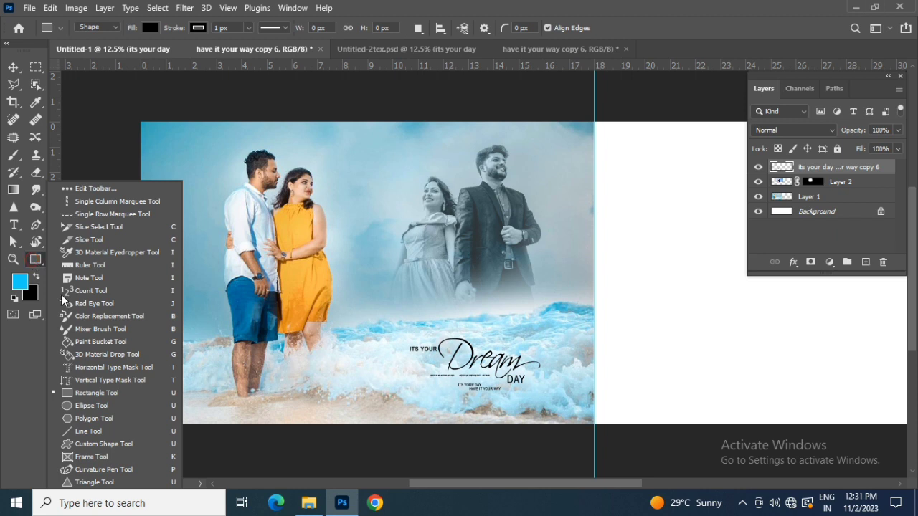
pyautogui.click(91, 394)
pyautogui.moveTo(135, 111); pyautogui.dragTo(181, 150)
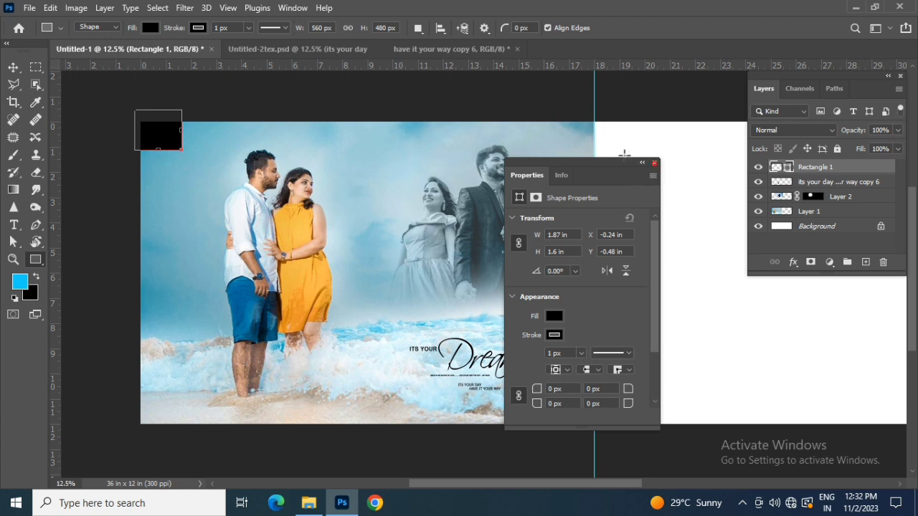
pyautogui.click(653, 164)
pyautogui.press('v')
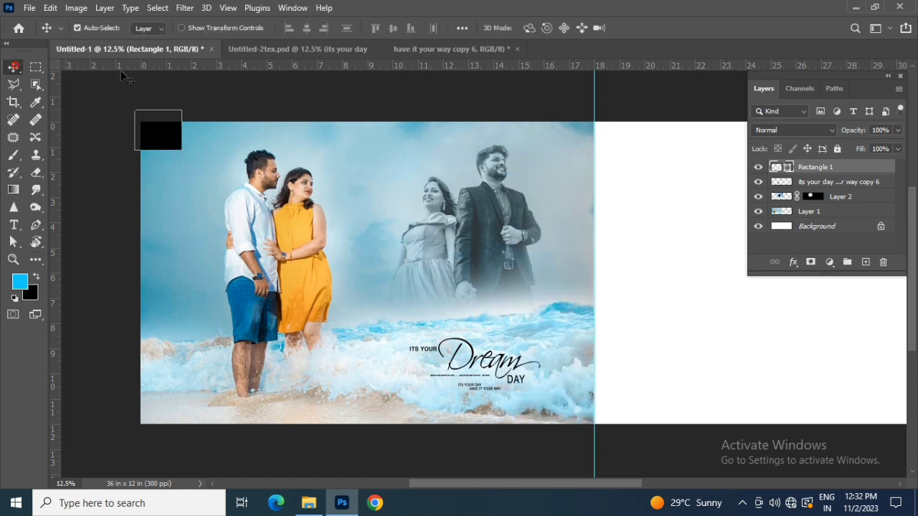
# Change the corner rectangle's fill color to white (ffffff).
pyautogui.doubleClick(786, 167)
pyautogui.moveTo(658, 326); pyautogui.dragTo(506, 234)
pyautogui.click(800, 250)
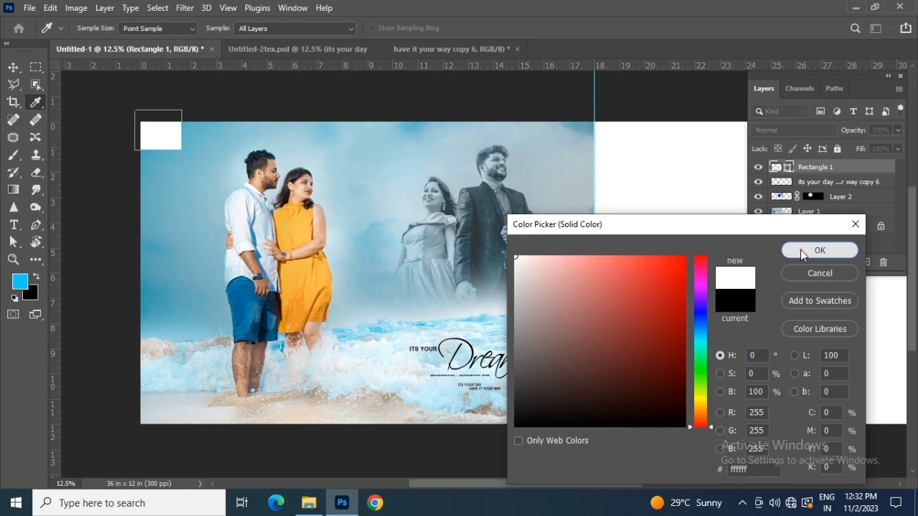
# Rotate and enlarge the white rectangle, placing it so its slanted edge cuts diagonally across the spread's upper-left corner.
pyautogui.hotkey('ctrl', 't')
pyautogui.moveTo(239, 176); pyautogui.dragTo(209, 109)
pyautogui.press('Return')
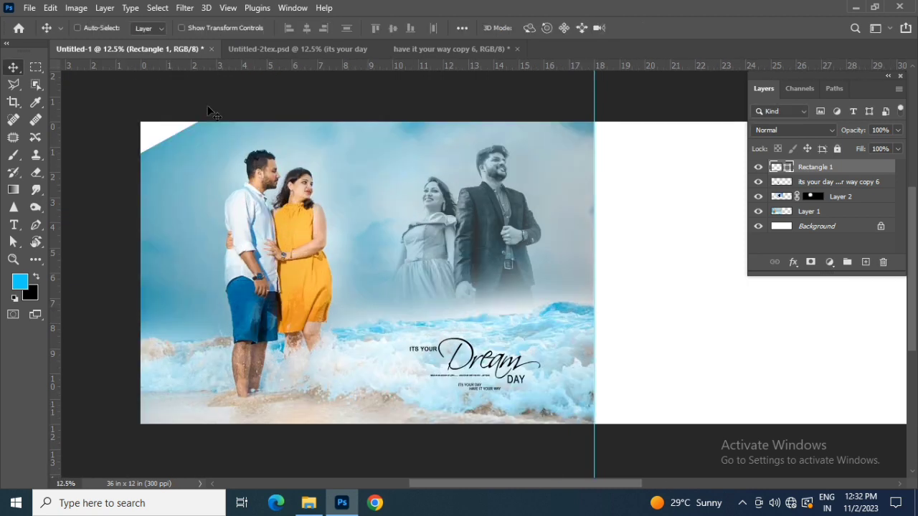
pyautogui.moveTo(168, 129); pyautogui.dragTo(173, 139)
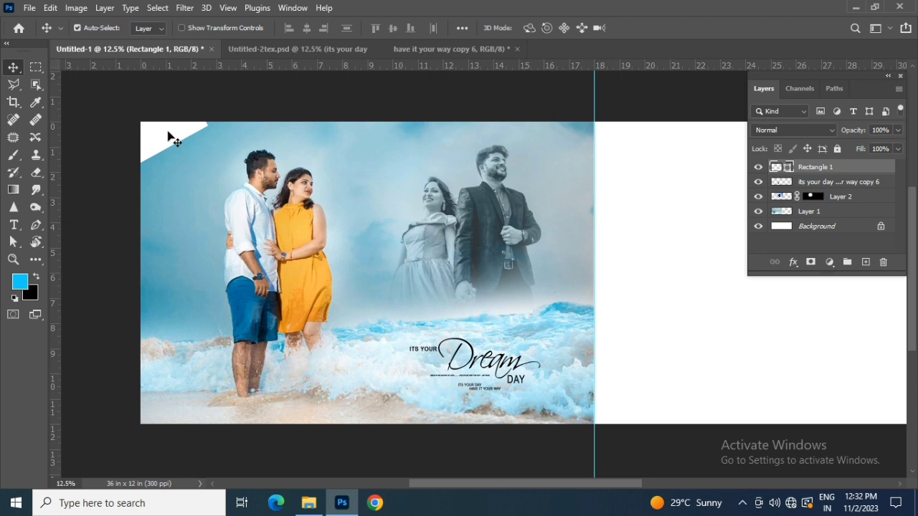
pyautogui.hotkey('ctrl', 't')
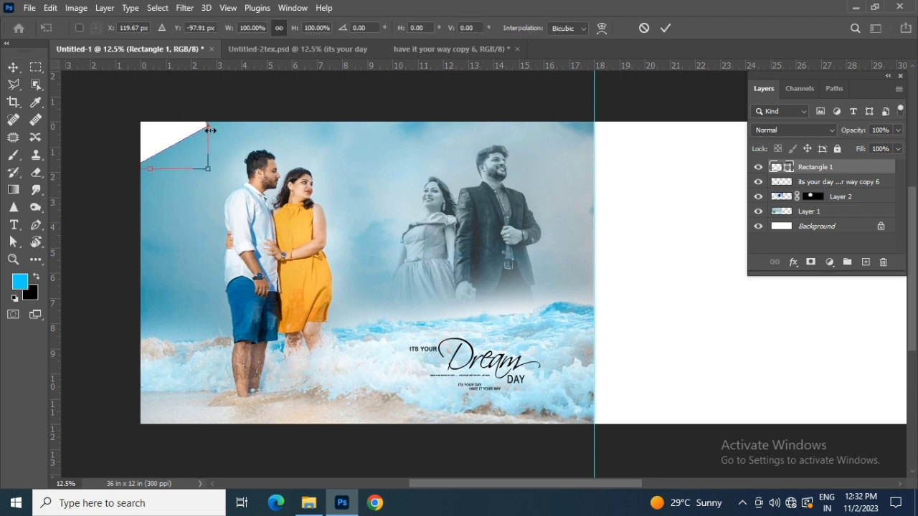
pyautogui.moveTo(213, 130)
pyautogui.mouseDown()
pyautogui.moveTo(225, 122)
pyautogui.moveTo(217, 147)
pyautogui.moveTo(213, 137)
pyautogui.mouseUp()
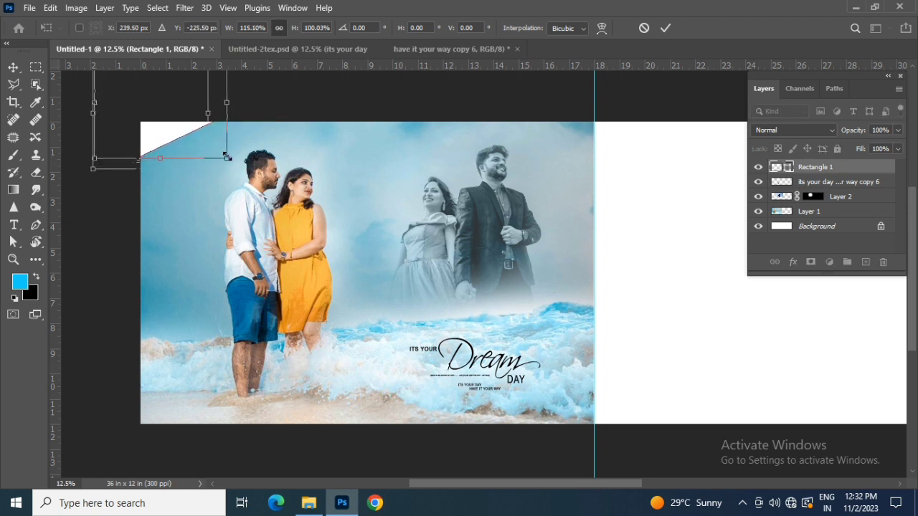
pyautogui.press('Return')
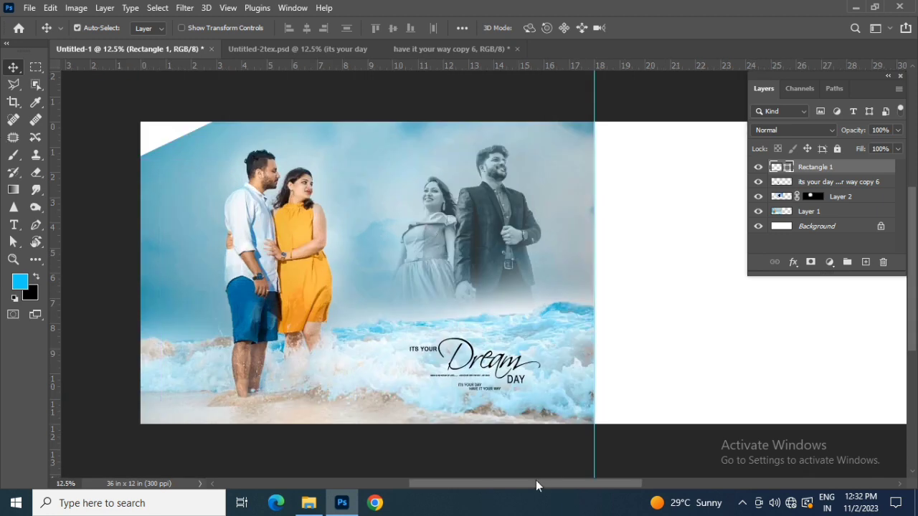
# Draw a circle about 12.45 in wide on the blank right-hand page, extending past the page's right and bottom edges.
pyautogui.moveTo(536, 480); pyautogui.dragTo(532, 480)
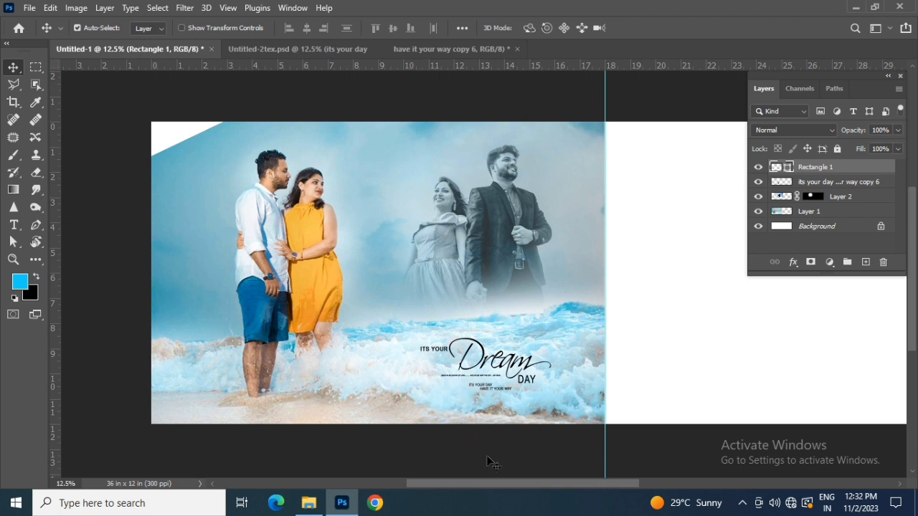
pyautogui.moveTo(489, 481); pyautogui.dragTo(605, 481)
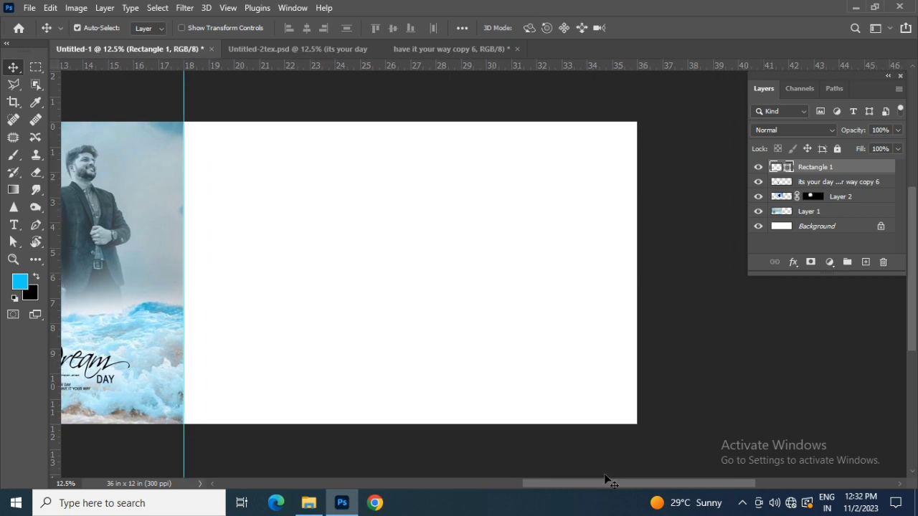
pyautogui.click(36, 260)
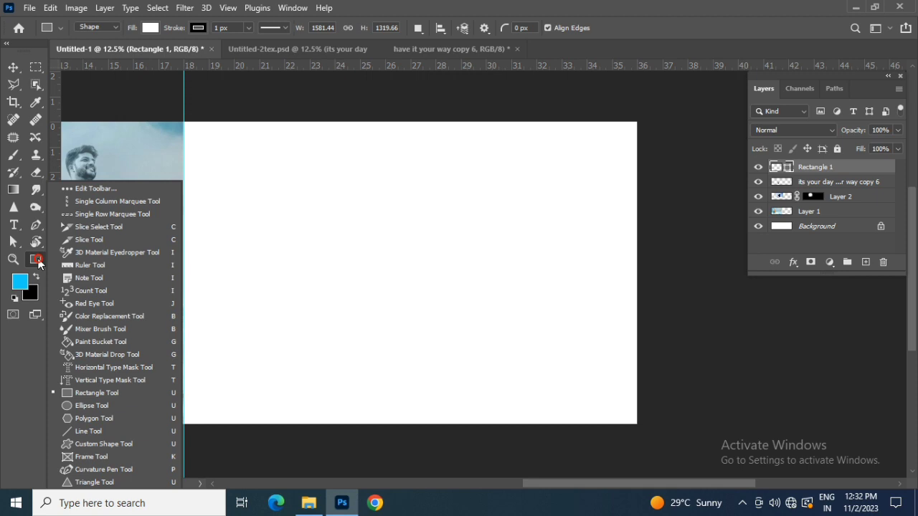
pyautogui.click(94, 406)
pyautogui.moveTo(375, 151); pyautogui.dragTo(694, 466)
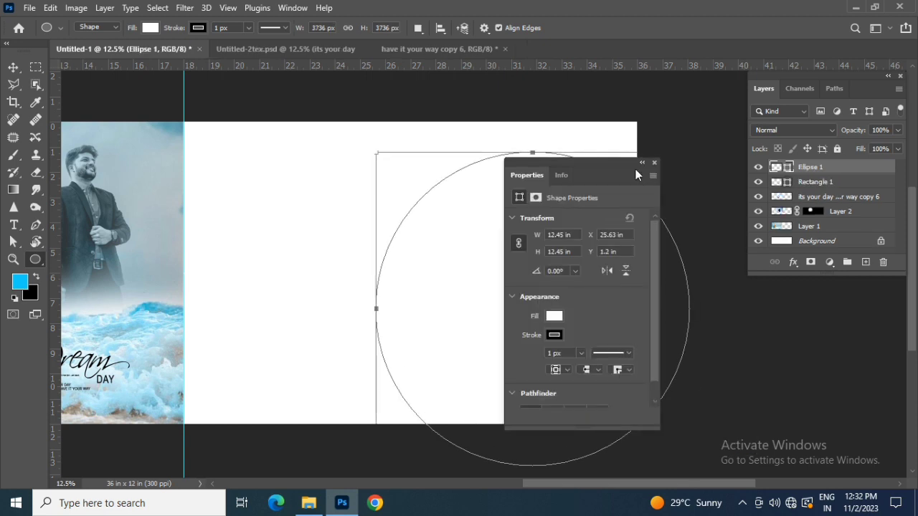
pyautogui.click(654, 163)
pyautogui.click(13, 67)
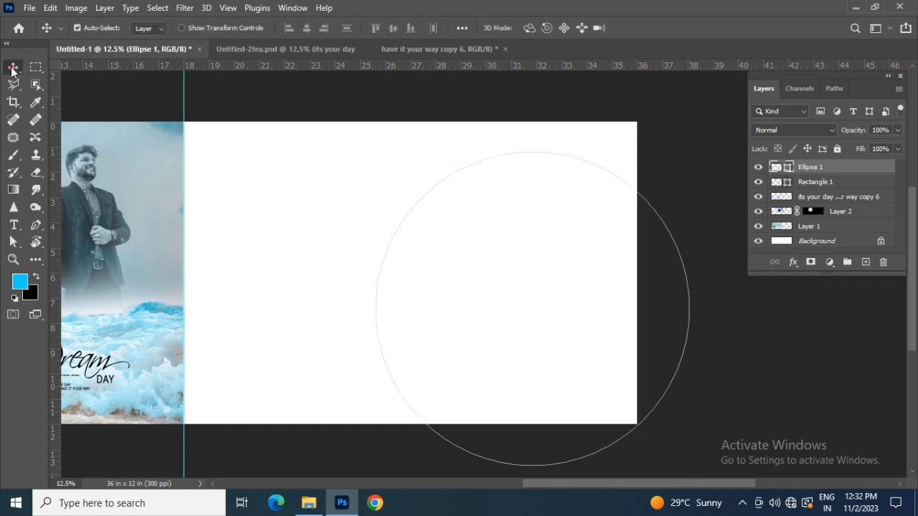
# Change the circle's fill color to near-black (040404).
pyautogui.doubleClick(787, 168)
pyautogui.moveTo(624, 305); pyautogui.dragTo(478, 426)
pyautogui.click(819, 249)
# Move the black circle up and enlarge it so it spans the full page height and runs off the right edge.
pyautogui.moveTo(574, 303); pyautogui.dragTo(594, 253)
pyautogui.hotkey('ctrl', 't')
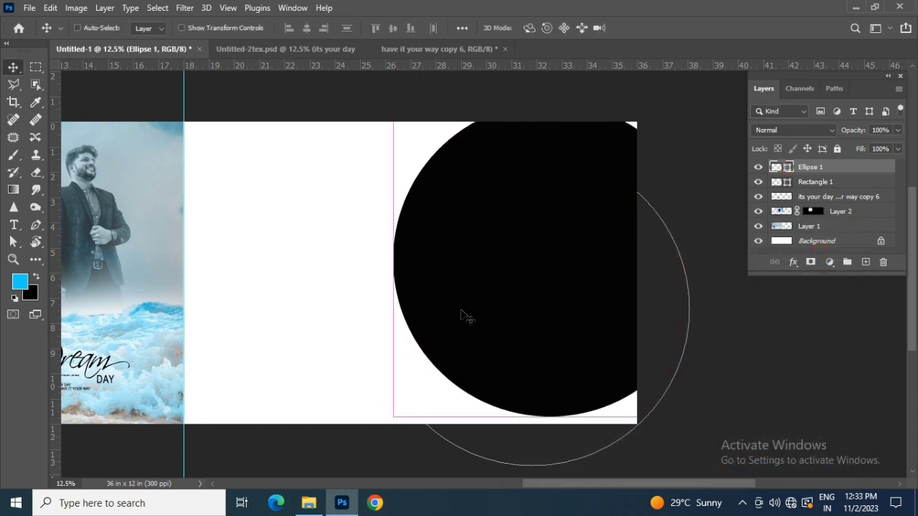
pyautogui.moveTo(391, 416); pyautogui.dragTo(375, 431)
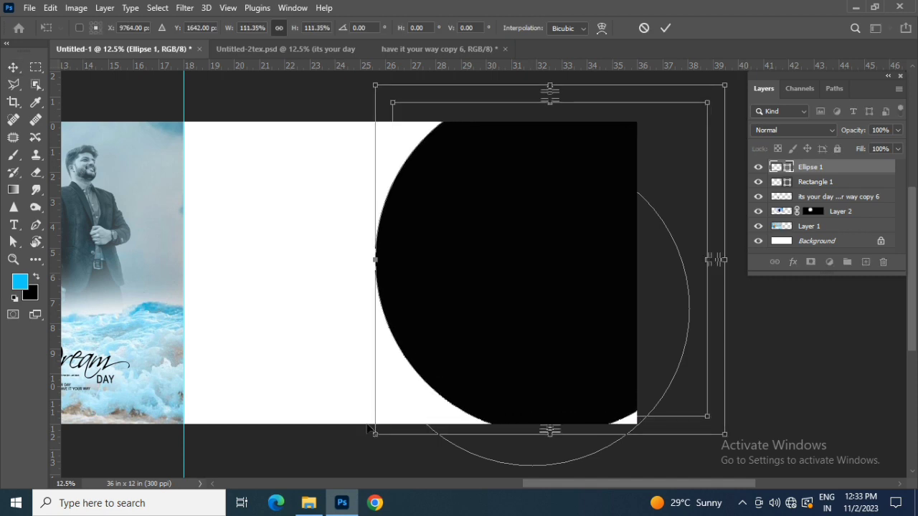
pyautogui.moveTo(543, 293)
pyautogui.mouseDown()
pyautogui.moveTo(539, 308)
pyautogui.moveTo(545, 303)
pyautogui.mouseUp()
pyautogui.moveTo(378, 449); pyautogui.dragTo(367, 457)
pyautogui.press('Return')
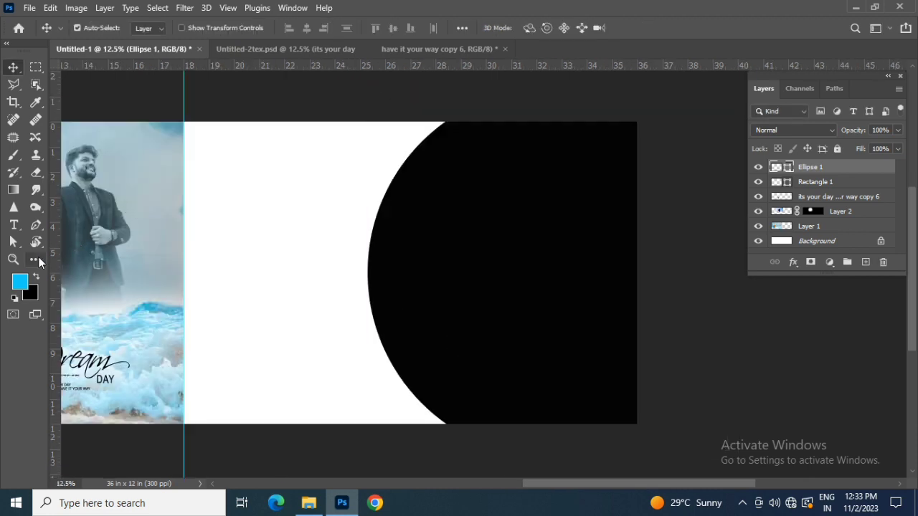
# Set the stroke of the black circle to no color.
pyautogui.press('u')
pyautogui.click(198, 28)
pyautogui.click(119, 53)
pyautogui.click(13, 68)
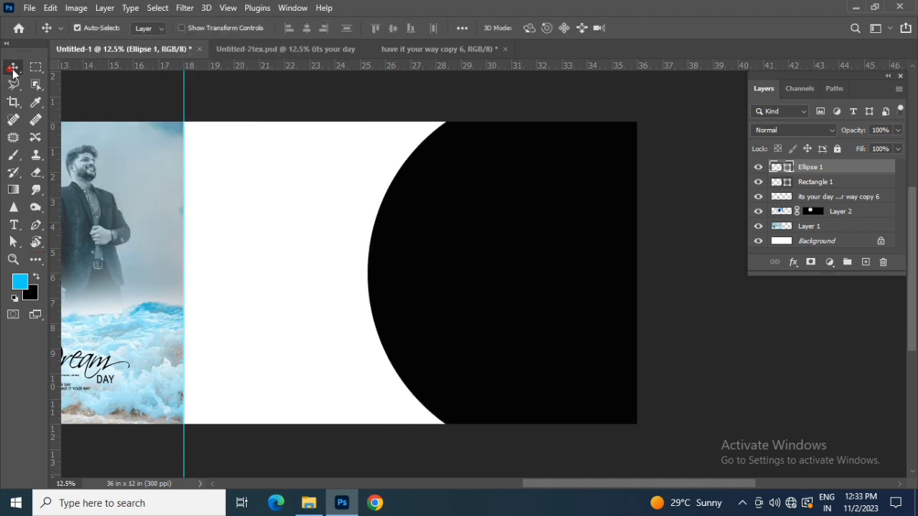
# Draw a rectangle about 5640 x 3728 px directly above the Background layer, covering the entire right-hand page.
pyautogui.click(828, 241)
pyautogui.click(36, 260)
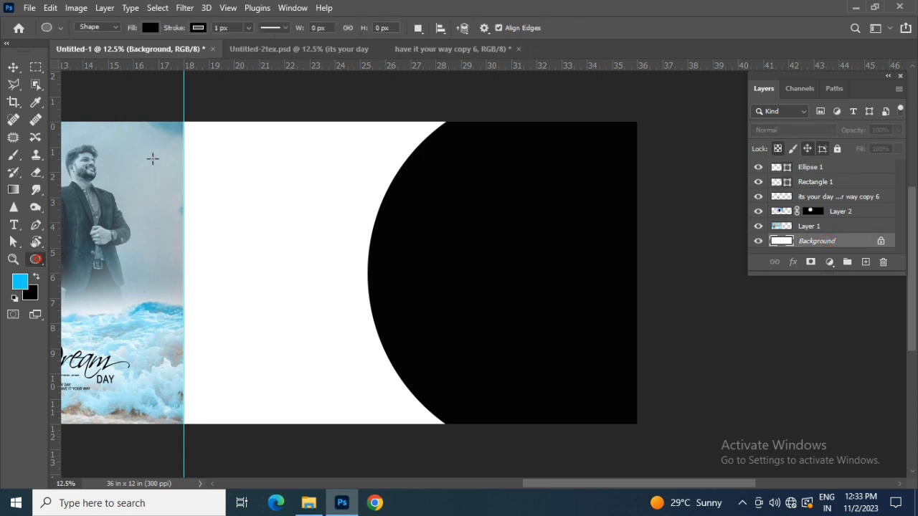
pyautogui.rightClick(33, 261)
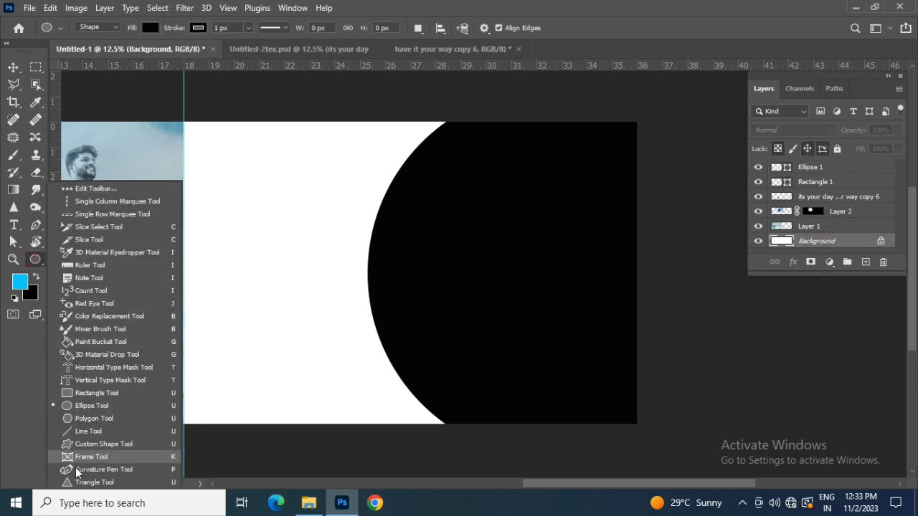
pyautogui.click(82, 394)
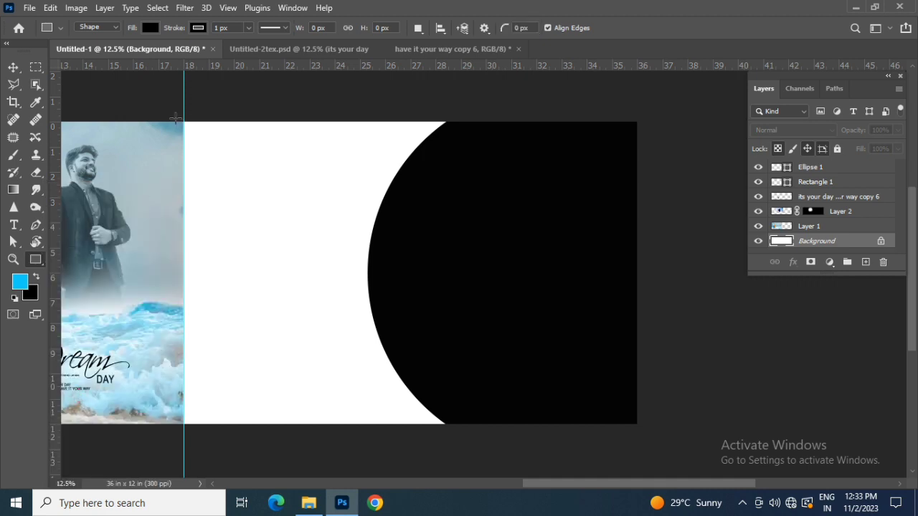
pyautogui.moveTo(179, 114); pyautogui.dragTo(658, 428)
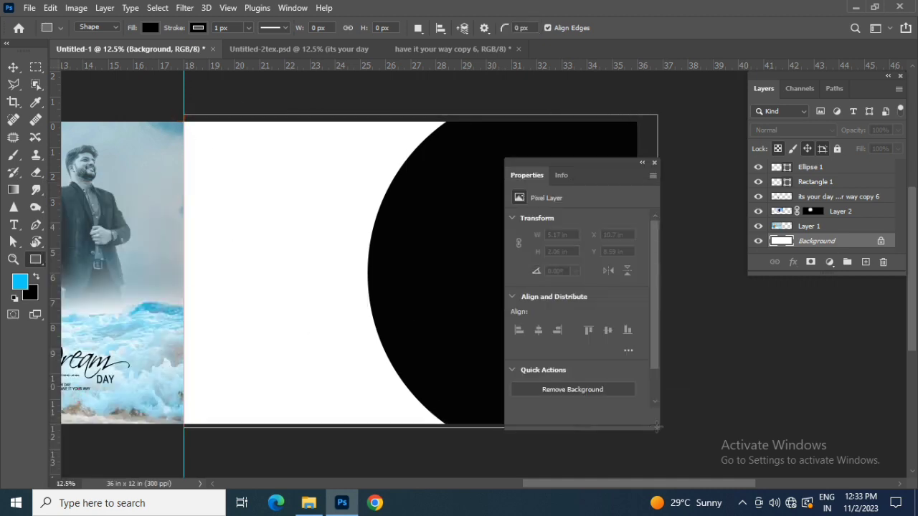
pyautogui.click(654, 165)
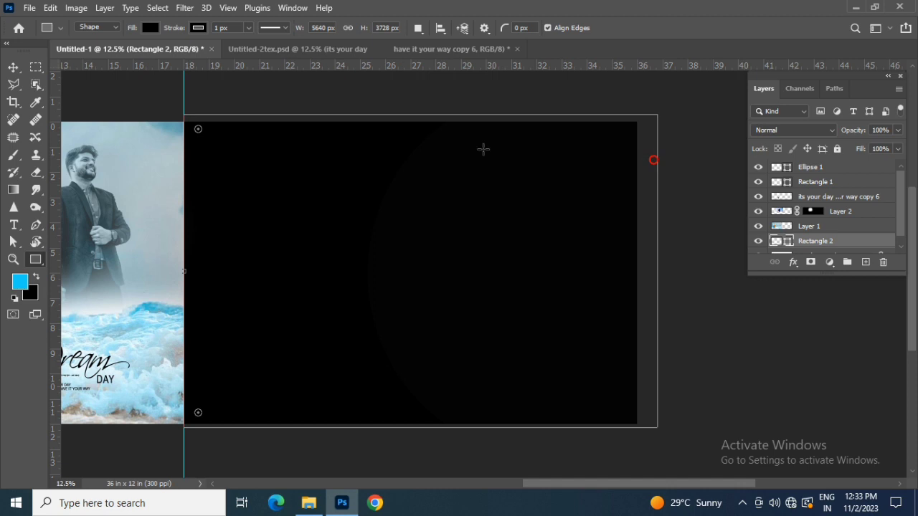
pyautogui.click(13, 68)
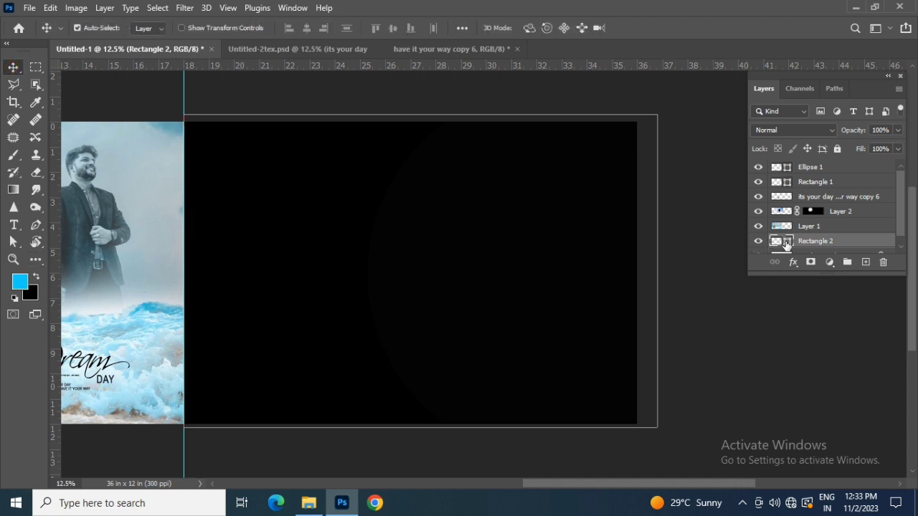
# Fill the right-page rectangle with a light blue (bbe9f5) based on a color sampled from the photo's sky.
pyautogui.doubleClick(786, 242)
pyautogui.click(179, 128)
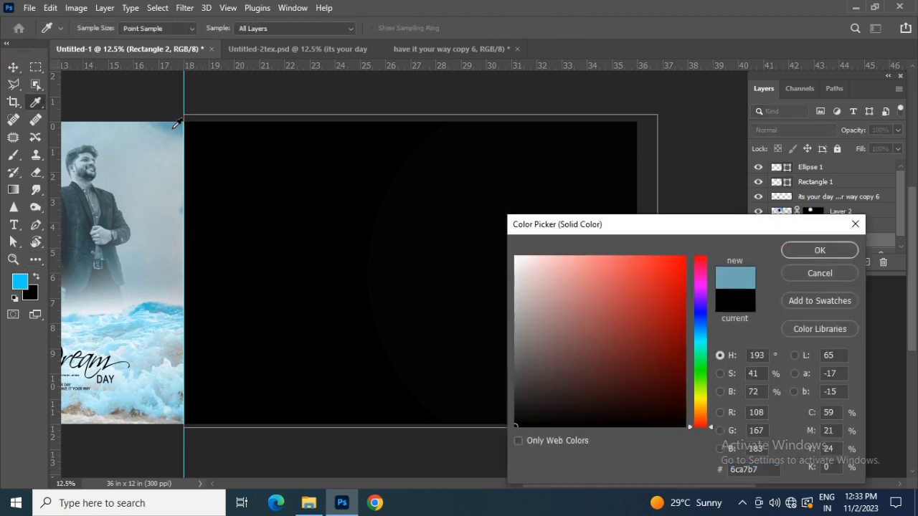
pyautogui.click(551, 267)
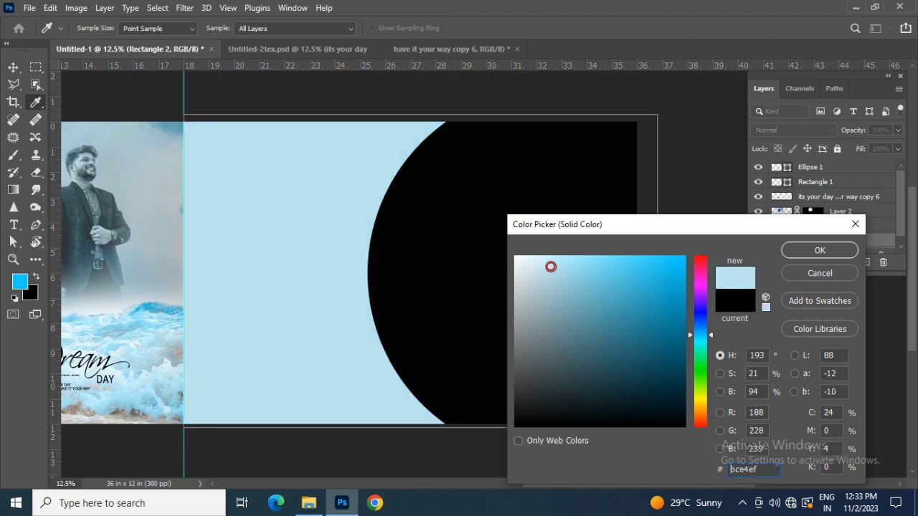
pyautogui.click(822, 249)
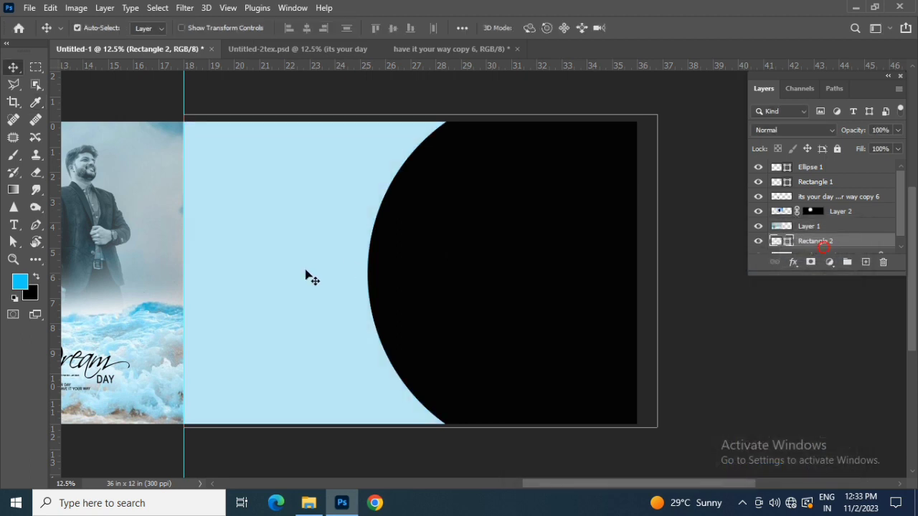
# Stretch the light-blue rectangle's left side past the center guide so it extends beneath the beach photo.
pyautogui.hotkey('ctrl', 't')
pyautogui.moveTo(182, 278); pyautogui.dragTo(153, 265)
pyautogui.press('Return')
pyautogui.hotkey('ctrl', '-')
pyautogui.hotkey('ctrl', '+')
# Recolor the large black circle on the right-hand page to a medium blue (70c1d6), deeper than the sampled light-blue background.
pyautogui.moveTo(596, 483); pyautogui.dragTo(583, 486)
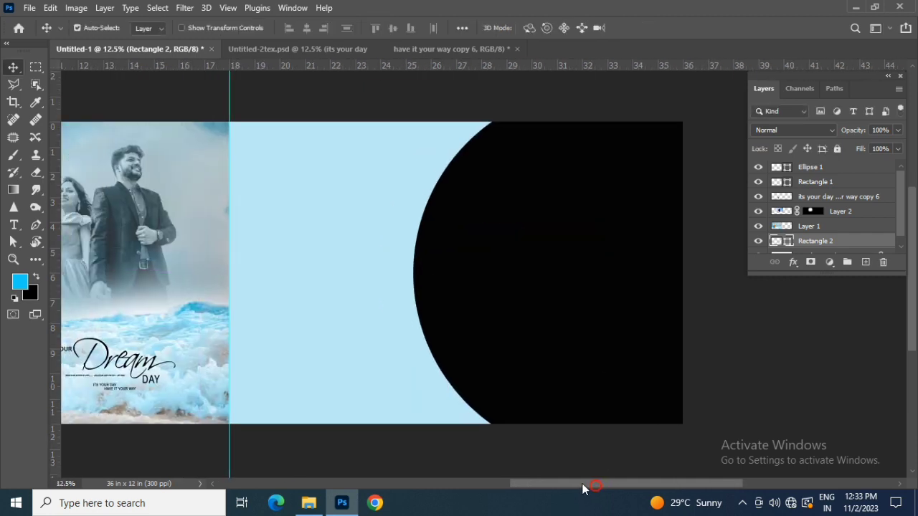
pyautogui.click(569, 361)
pyautogui.doubleClick(789, 168)
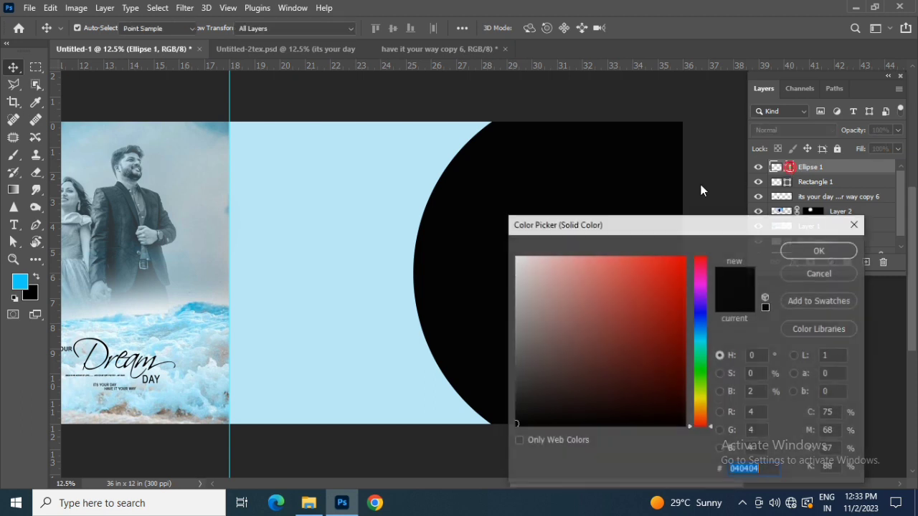
pyautogui.click(355, 290)
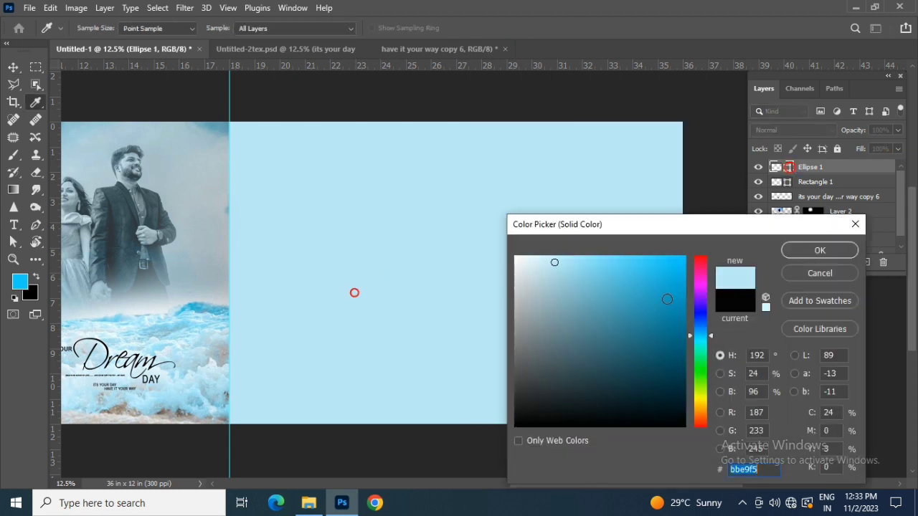
pyautogui.click(579, 273)
pyautogui.moveTo(579, 273); pyautogui.dragTo(594, 282)
pyautogui.click(818, 250)
pyautogui.press('v')
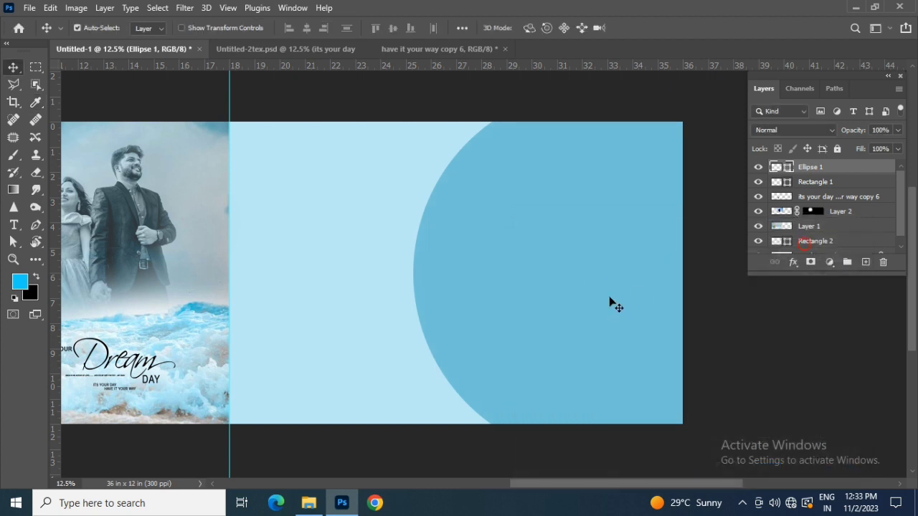
# Duplicate the blue circle and scale the copy about its center to 94.19%.
pyautogui.hotkey('ctrl', 'j')
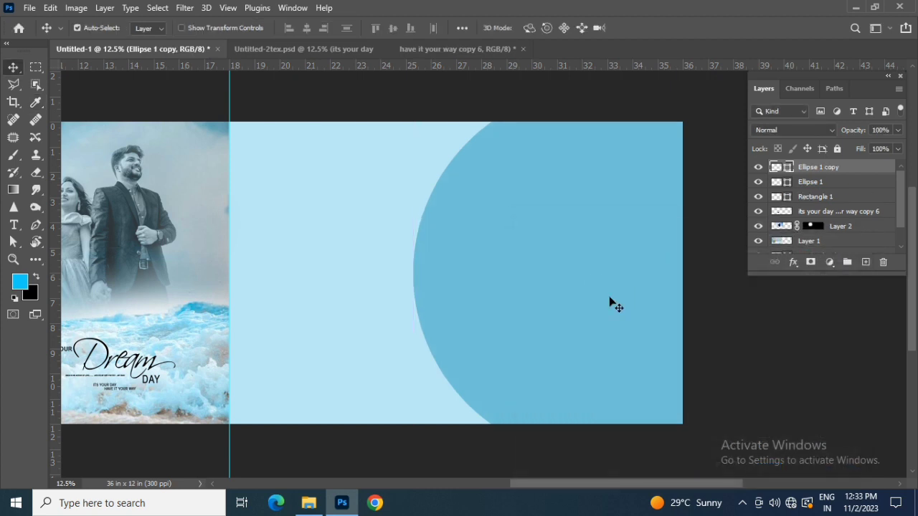
pyautogui.hotkey('ctrl', 't')
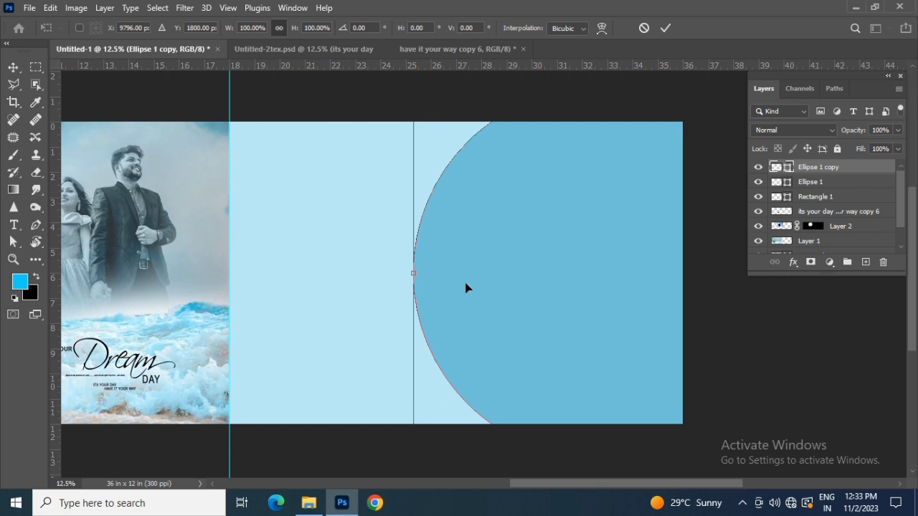
pyautogui.hotkey('ctrl', '-')
pyautogui.hotkey('ctrl', '-')
pyautogui.hotkey('ctrl', '+')
pyautogui.hotkey('ctrl', '+')
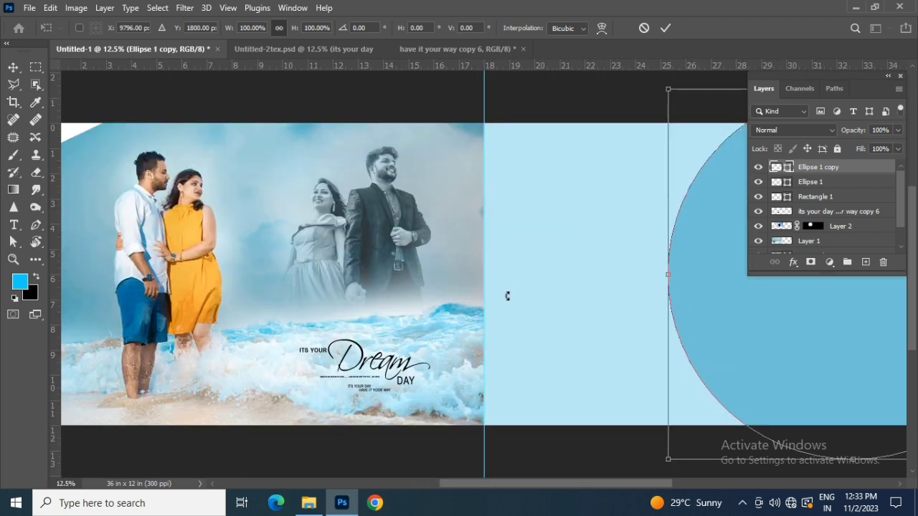
pyautogui.moveTo(565, 316); pyautogui.dragTo(305, 309)
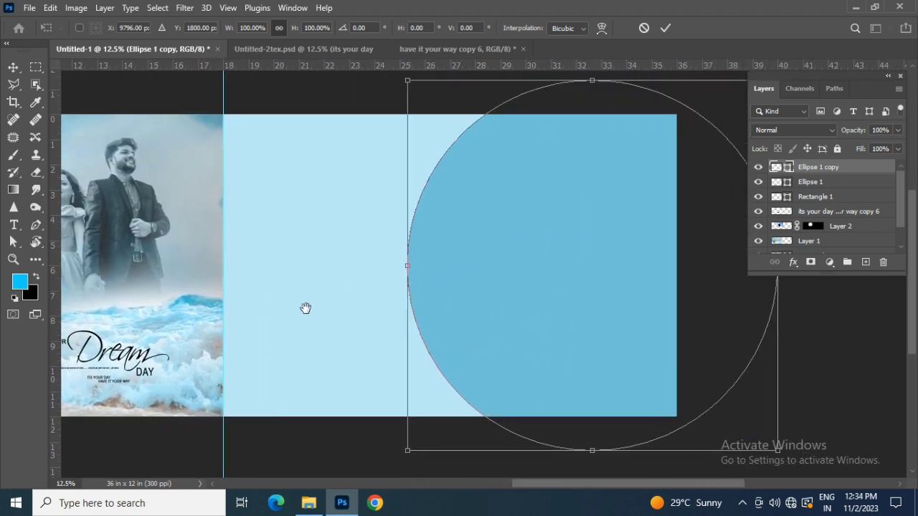
pyautogui.moveTo(407, 451); pyautogui.dragTo(419, 443)
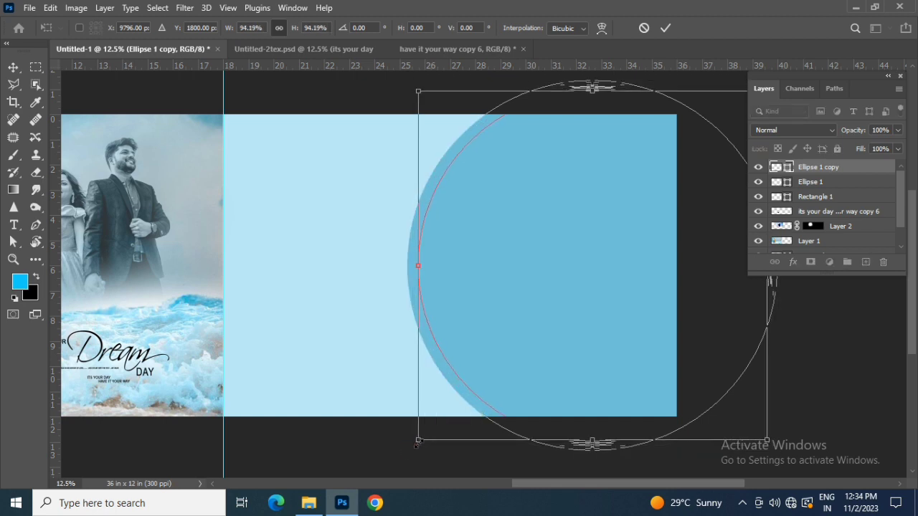
pyautogui.press('Return')
# Fill the smaller circle copy with white (ffffff), leaving the blue circle as a ring around it.
pyautogui.doubleClick(787, 170)
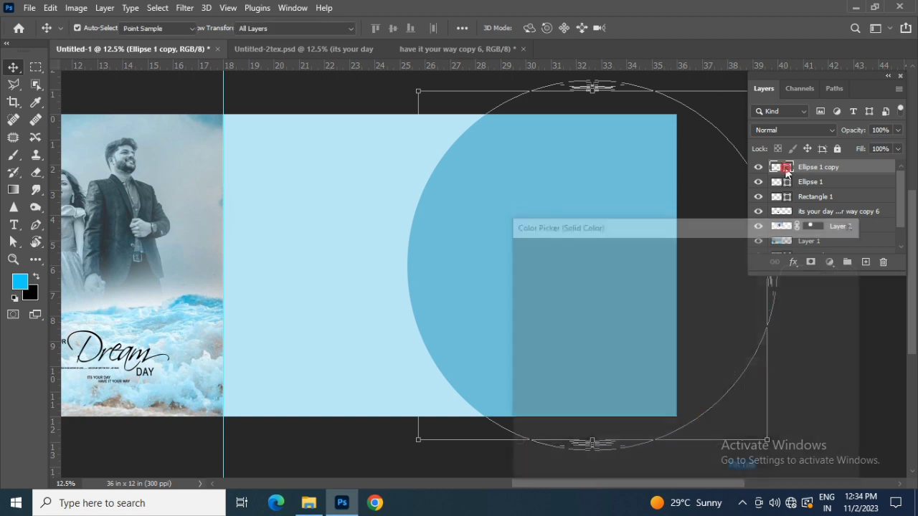
pyautogui.moveTo(566, 301); pyautogui.dragTo(490, 254)
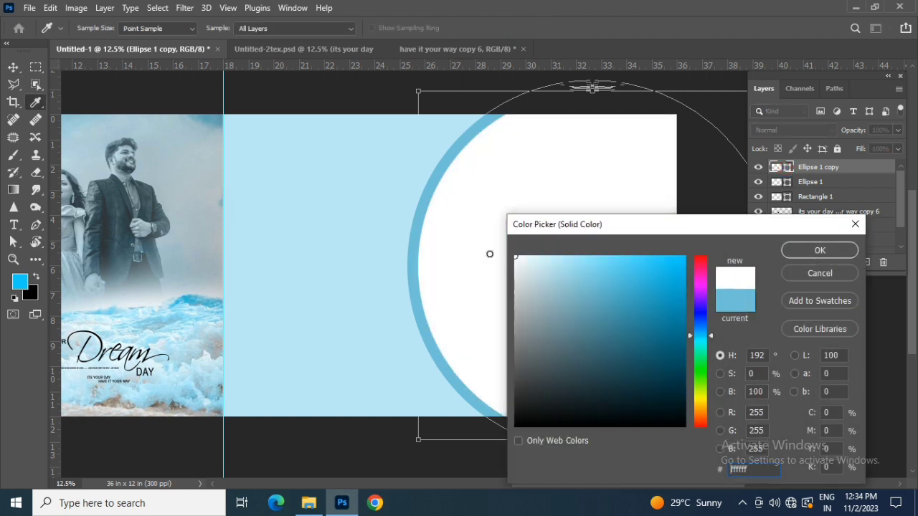
pyautogui.click(803, 252)
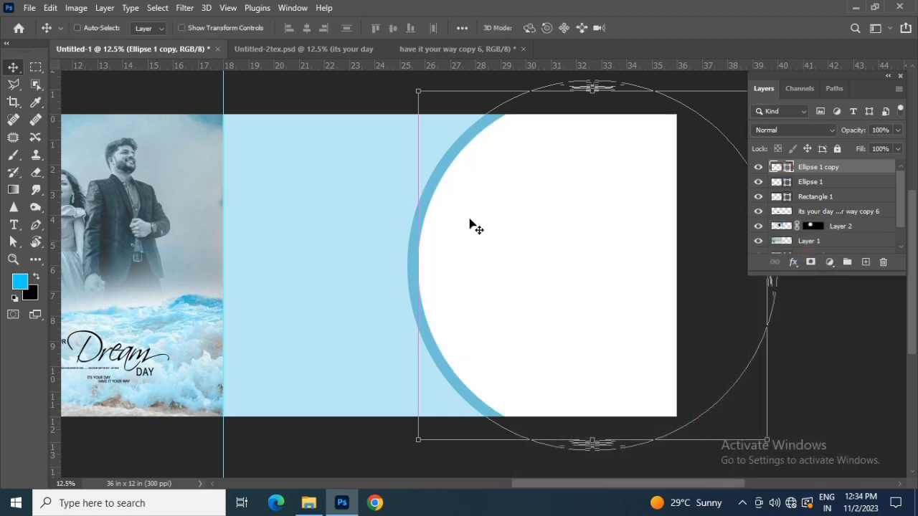
pyautogui.hotkey('ctrl', '-')
pyautogui.hotkey('ctrl', '+')
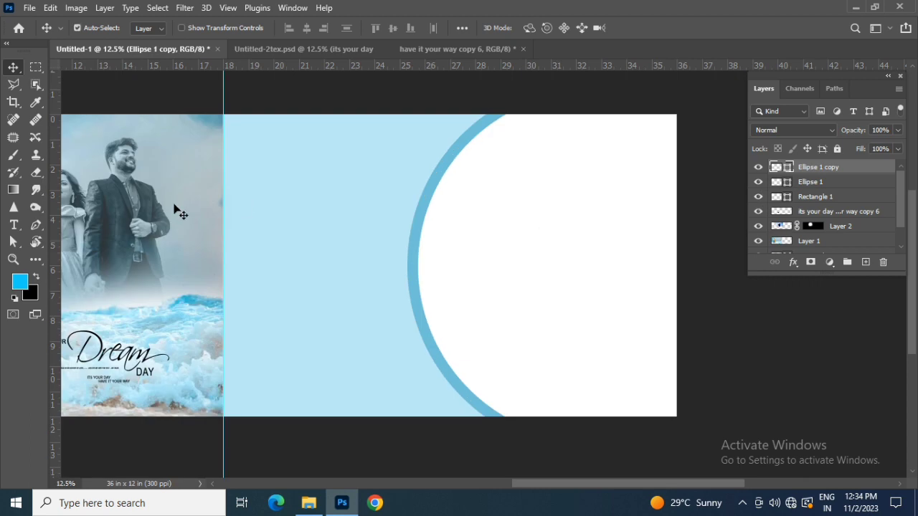
# Draw a white rectangle about 1224 x 1392 px on the light-blue area beside the circle, and shift it slightly left and down.
pyautogui.click(36, 260)
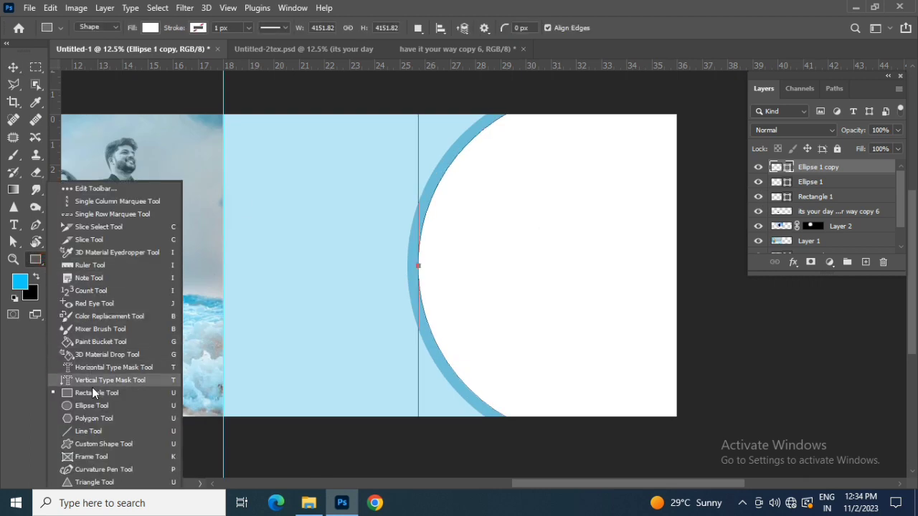
pyautogui.click(93, 392)
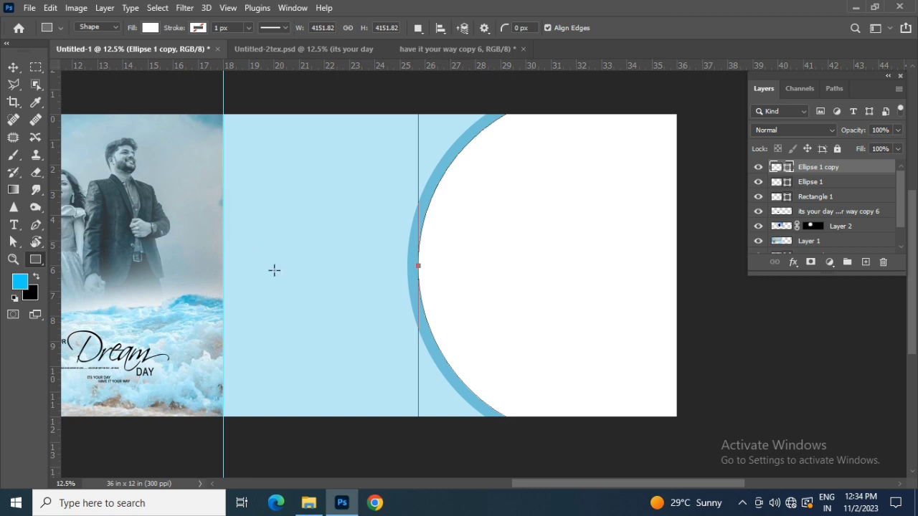
pyautogui.moveTo(274, 271); pyautogui.dragTo(377, 388)
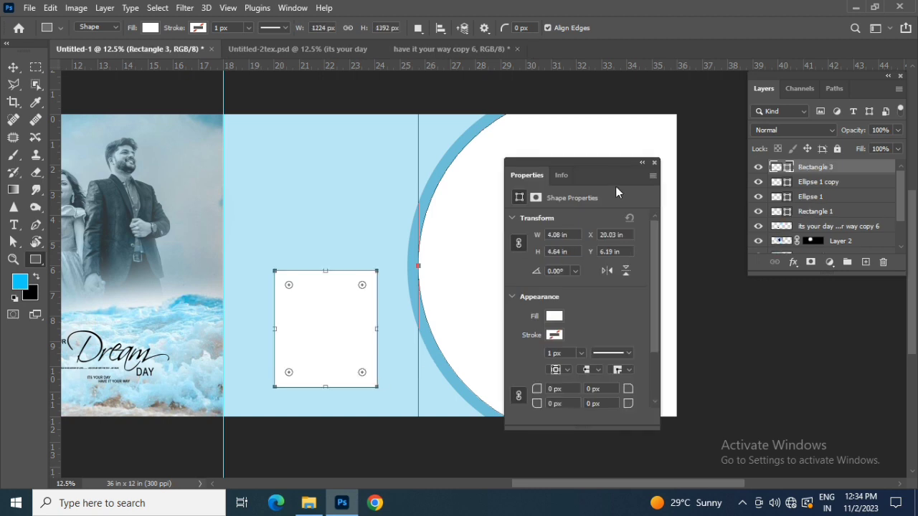
pyautogui.click(655, 163)
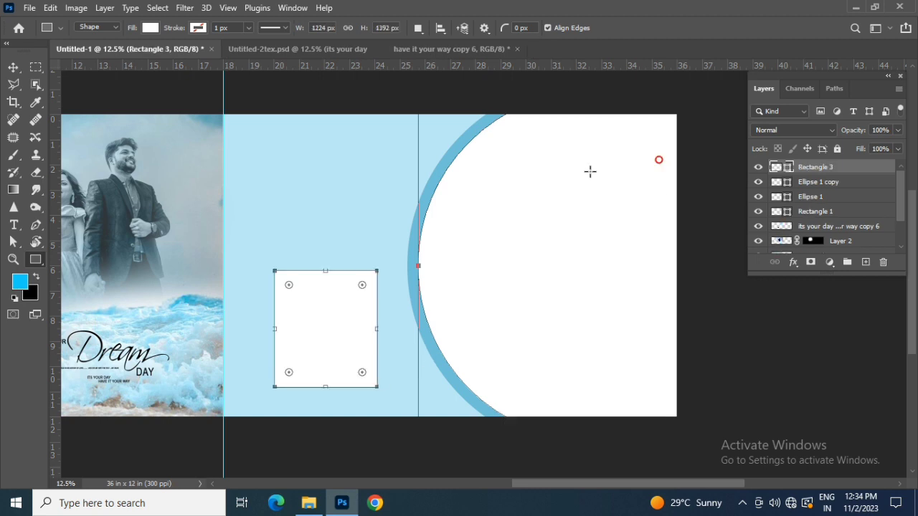
pyautogui.press('v')
pyautogui.moveTo(310, 332); pyautogui.dragTo(302, 347)
pyautogui.click(310, 340)
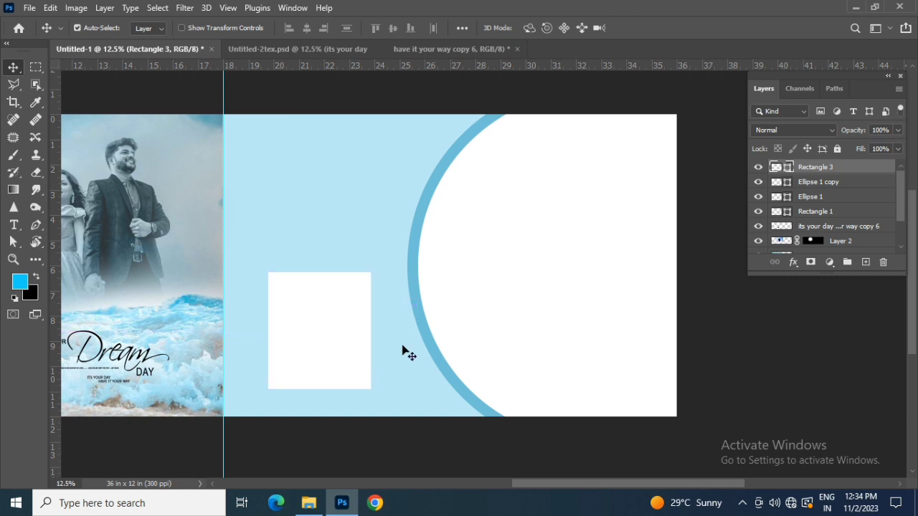
# Duplicate the small white rectangle and shrink the copy slightly about its center.
pyautogui.hotkey('ctrl', 'j')
pyautogui.hotkey('ctrl', 't')
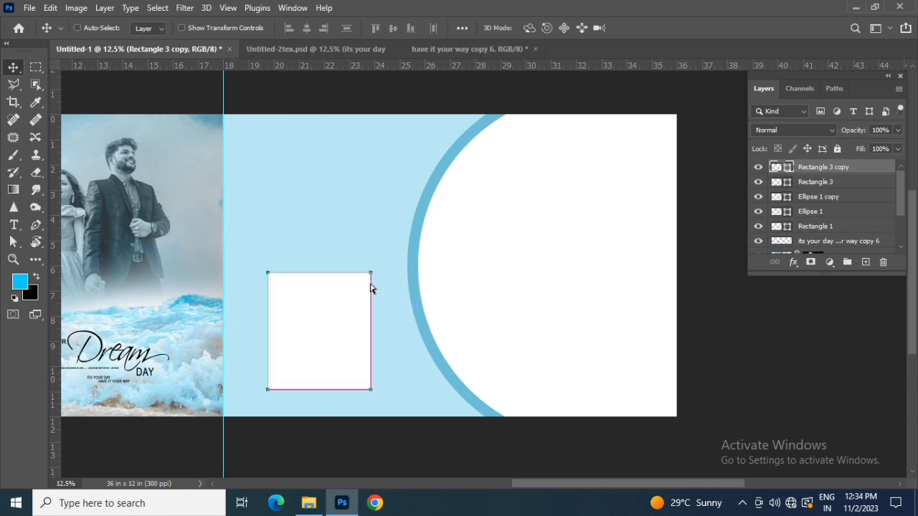
pyautogui.moveTo(371, 271)
pyautogui.mouseDown()
pyautogui.moveTo(358, 273)
pyautogui.moveTo(363, 281)
pyautogui.mouseUp()
pyautogui.press('Return')
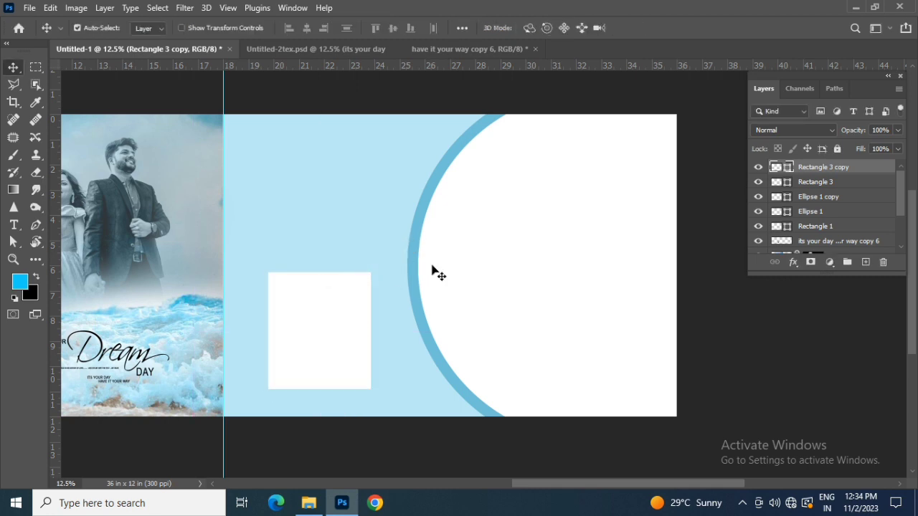
# Fill the larger rectangle behind the white copy with the blue (70c1d6) sampled from the circle's ring.
pyautogui.doubleClick(777, 182)
pyautogui.click(435, 192)
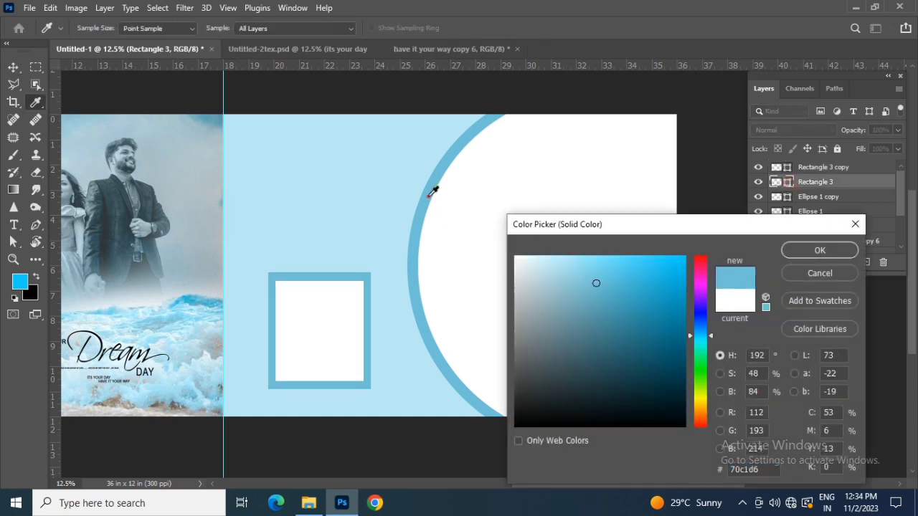
pyautogui.click(819, 251)
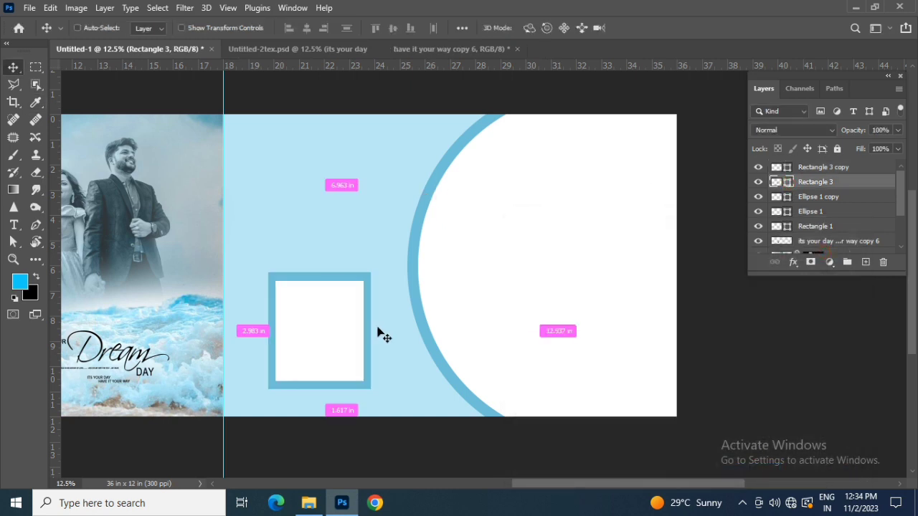
# Narrow the blue rectangle to 50% width from its right side so it frames only the left half of the white one.
pyautogui.hotkey('ctrl', 't')
pyautogui.moveTo(372, 331); pyautogui.dragTo(328, 327)
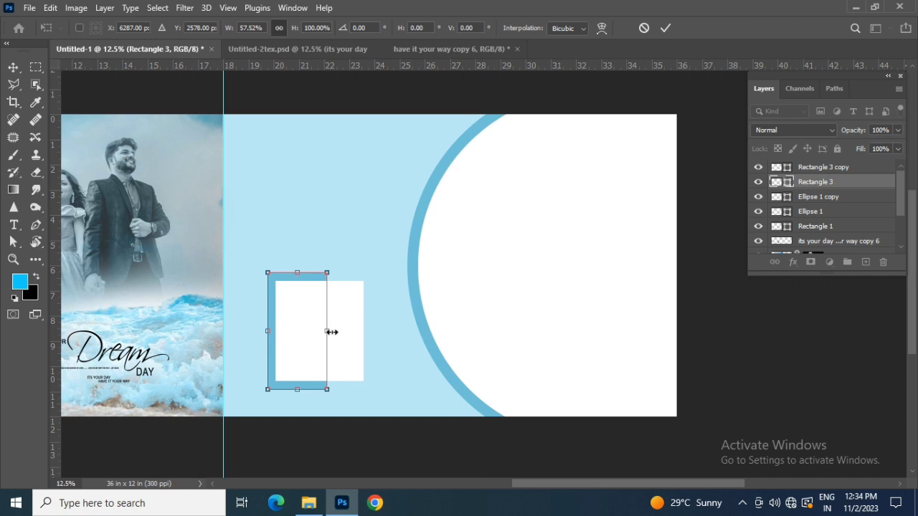
pyautogui.moveTo(330, 330); pyautogui.dragTo(320, 330)
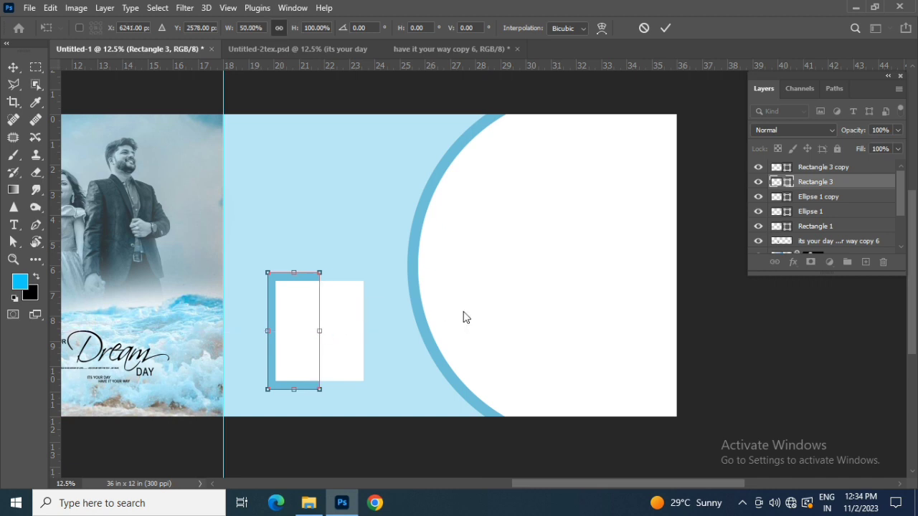
pyautogui.press('Return')
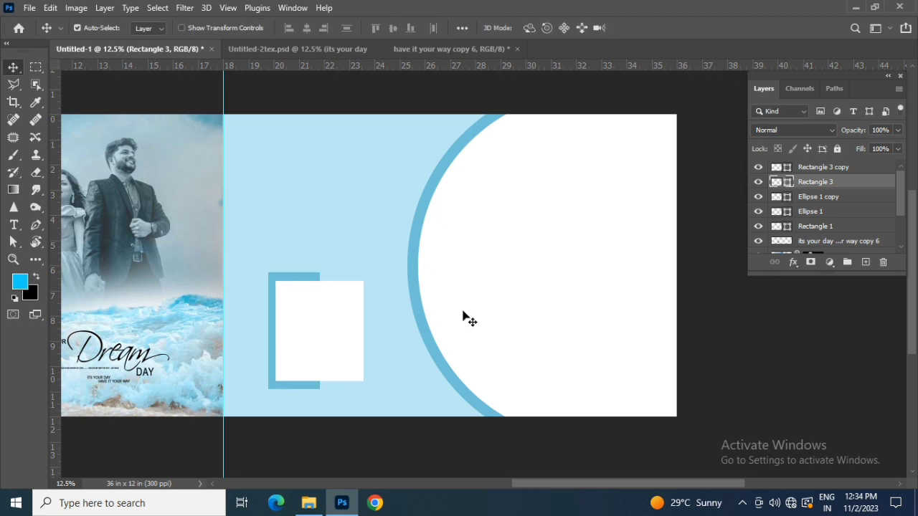
pyautogui.click(822, 169)
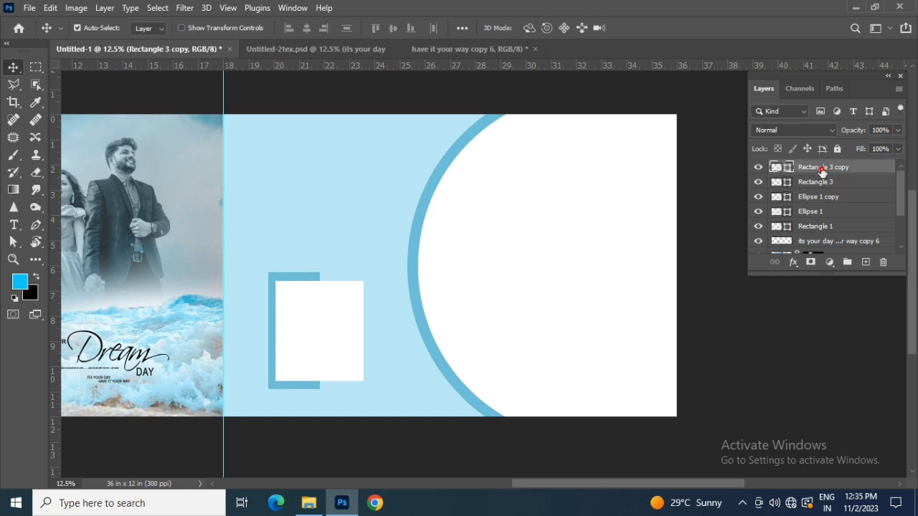
pyautogui.click(467, 243)
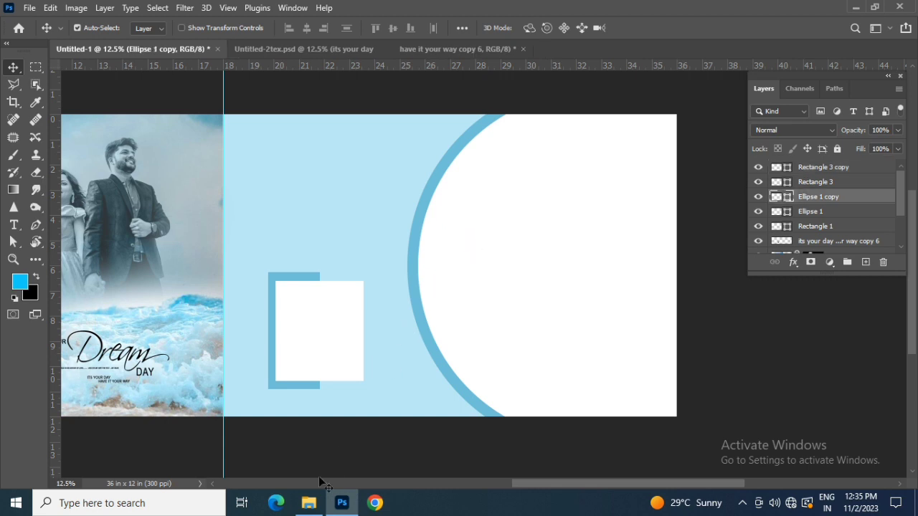
pyautogui.click(308, 503)
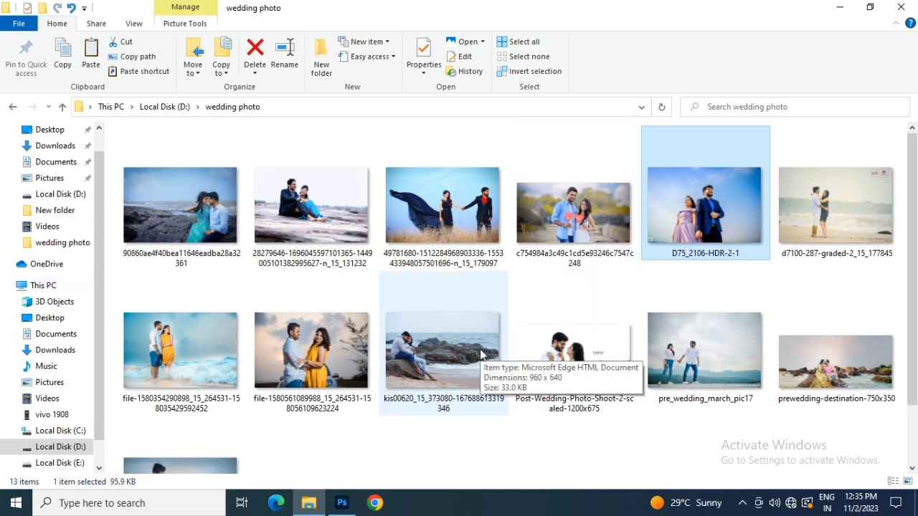
pyautogui.scroll(-1, 481, 354)
pyautogui.scroll(1, 480, 355)
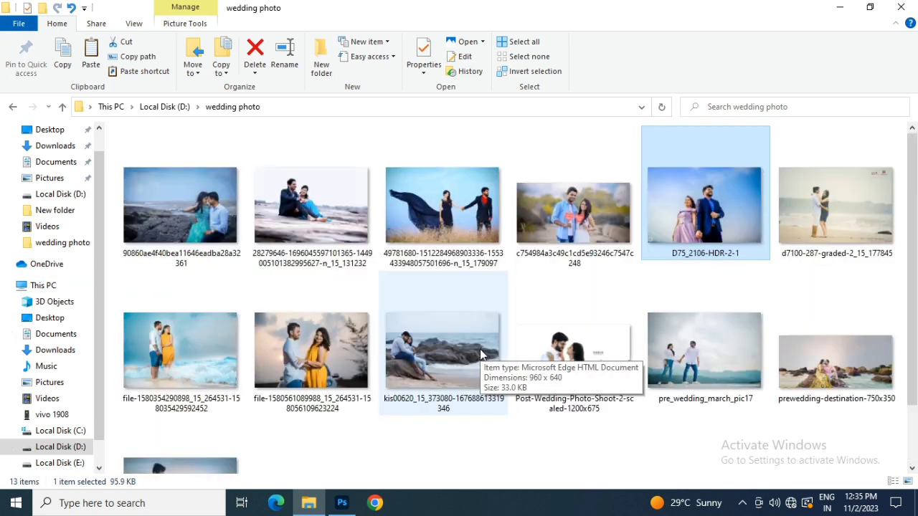
pyautogui.click(276, 358)
pyautogui.moveTo(337, 380); pyautogui.dragTo(577, 21)
pyautogui.moveTo(543, 226); pyautogui.dragTo(715, 294)
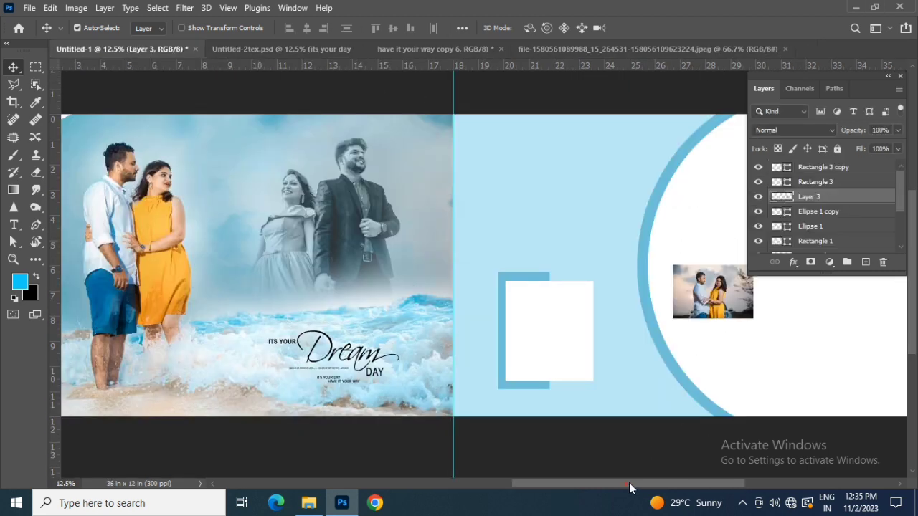
# Enlarge the placed couple photo nearly sixfold and position it to cover the white circle and the page's full height.
pyautogui.moveTo(629, 484); pyautogui.dragTo(661, 485)
pyautogui.press('ctrl')
pyautogui.hotkey('ctrl', 't')
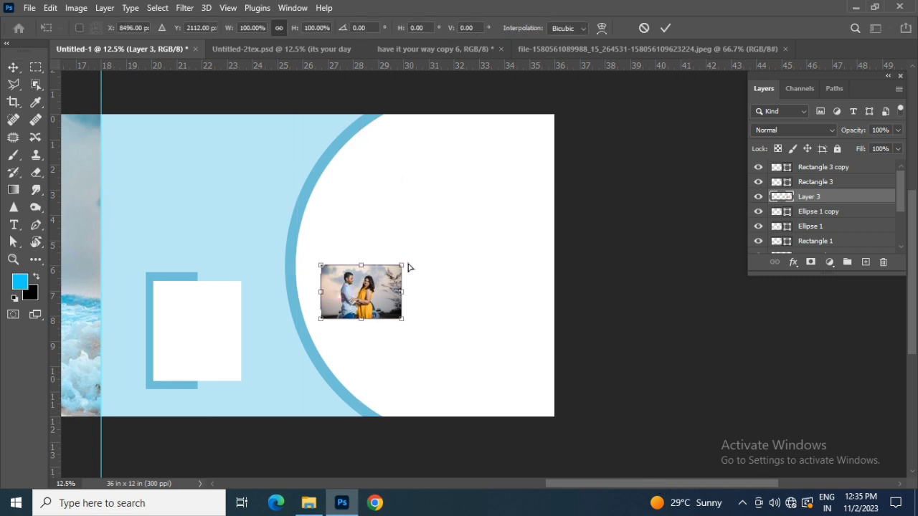
pyautogui.moveTo(405, 263); pyautogui.dragTo(598, 134)
pyautogui.moveTo(525, 296); pyautogui.dragTo(595, 265)
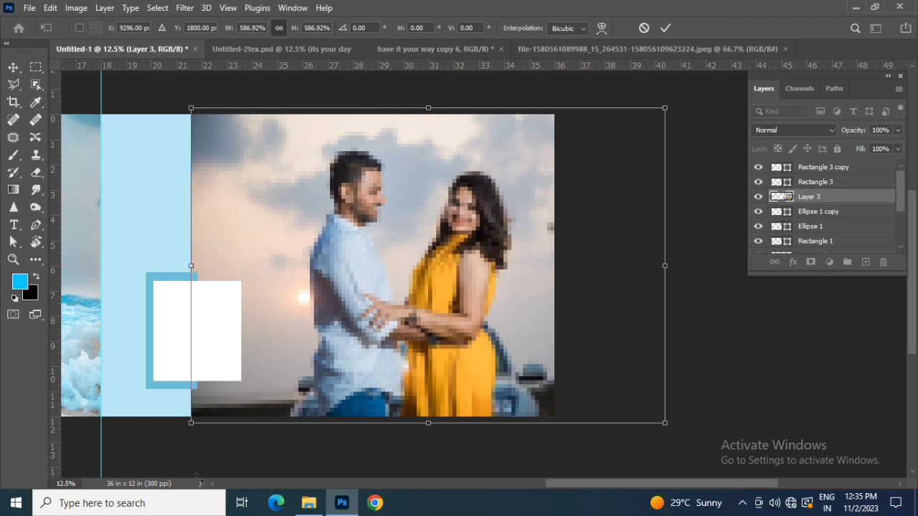
pyautogui.moveTo(190, 424); pyautogui.dragTo(194, 425)
pyautogui.press('Return')
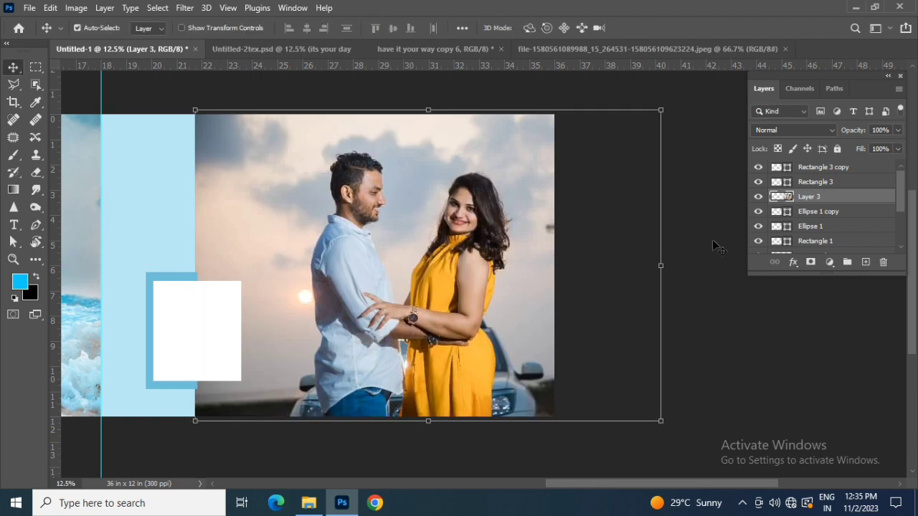
# Clip the couple photo to the white circle with a clipping mask and shift it right to frame both people.
pyautogui.rightClick(823, 199)
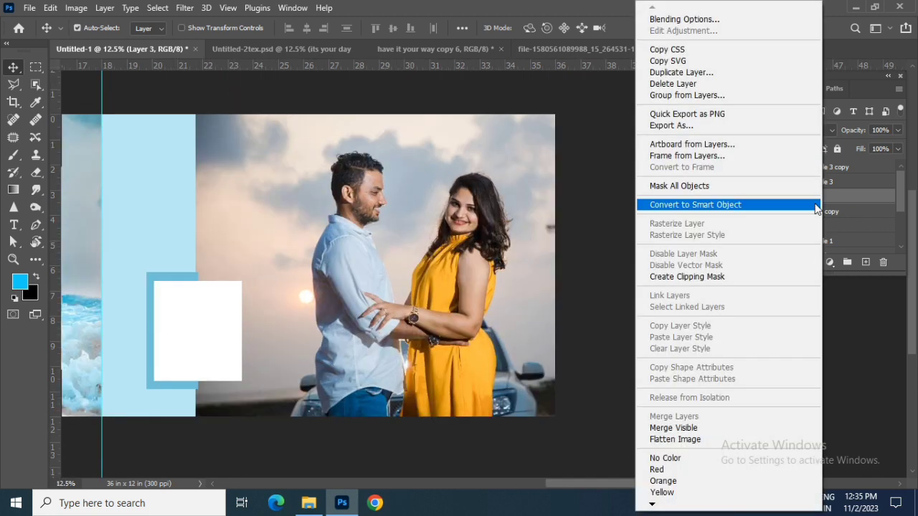
pyautogui.click(692, 277)
pyautogui.moveTo(431, 304); pyautogui.dragTo(458, 302)
pyautogui.moveTo(414, 324); pyautogui.dragTo(429, 324)
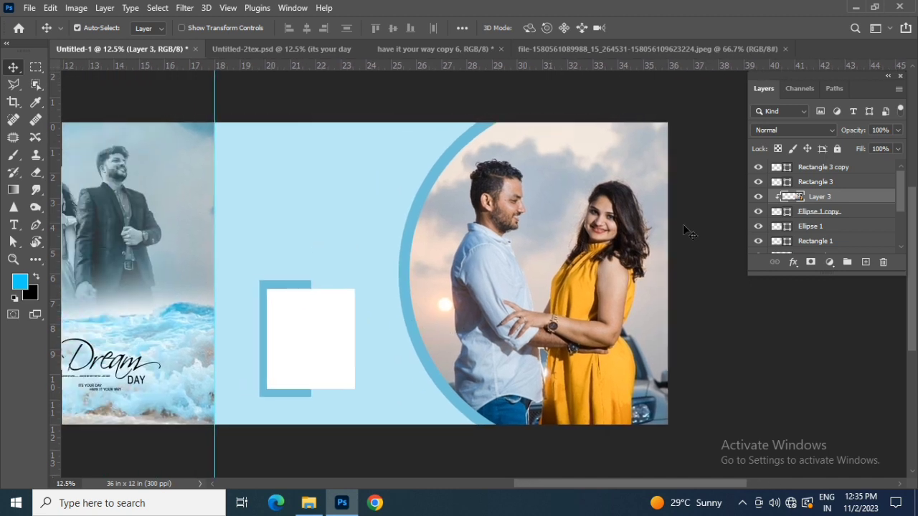
# Try the Luminosity blend mode on the circle's clipped couple photo and return it to Normal.
pyautogui.click(789, 130)
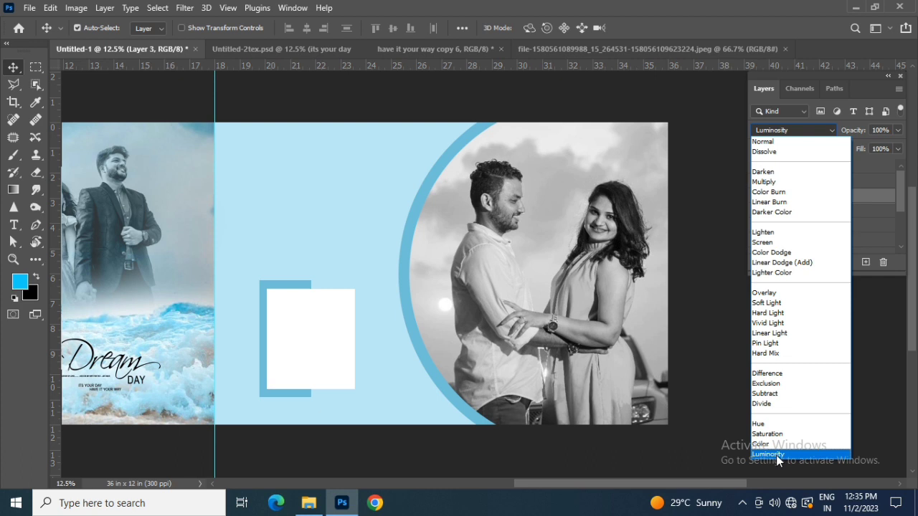
pyautogui.click(768, 454)
pyautogui.moveTo(387, 268); pyautogui.dragTo(481, 264)
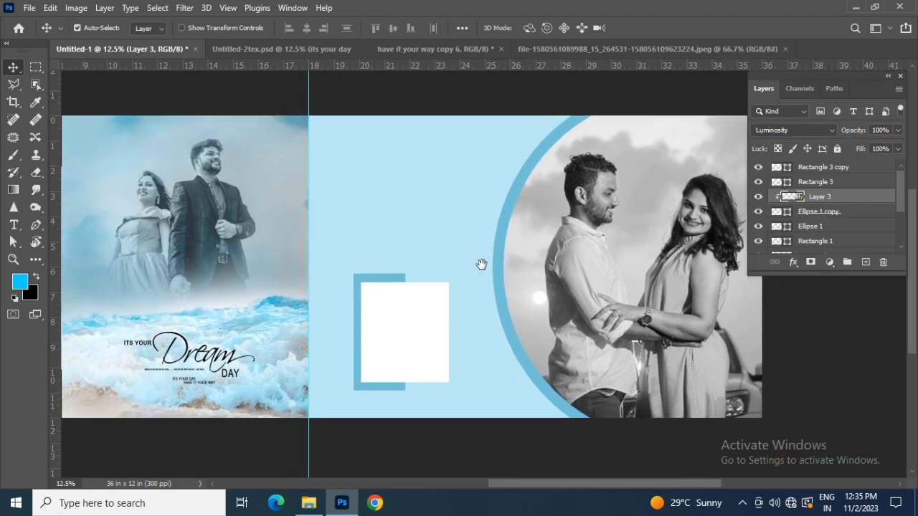
pyautogui.click(798, 128)
pyautogui.click(796, 149)
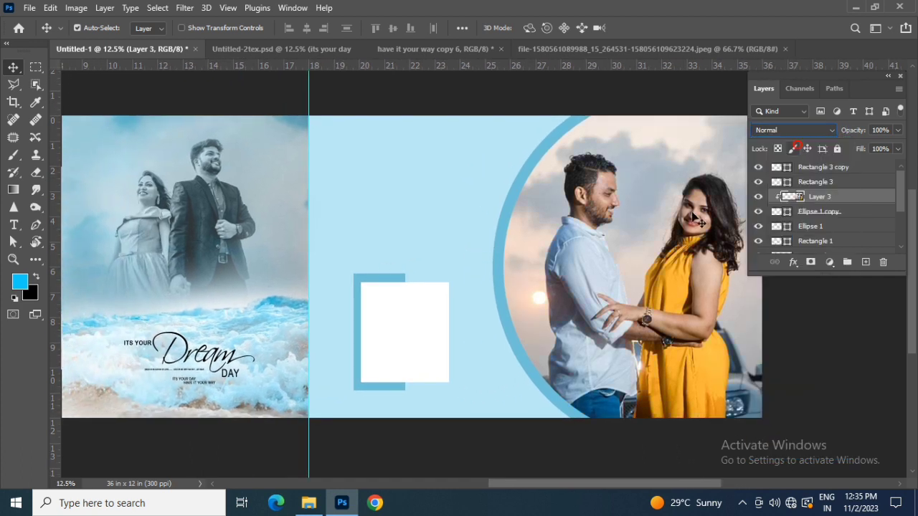
pyautogui.click(844, 167)
# Close the used couple photo, open pre_wedding_march_pic17 from the wedding photo folder and place it directly above the light blue background rectangle.
pyautogui.click(433, 216)
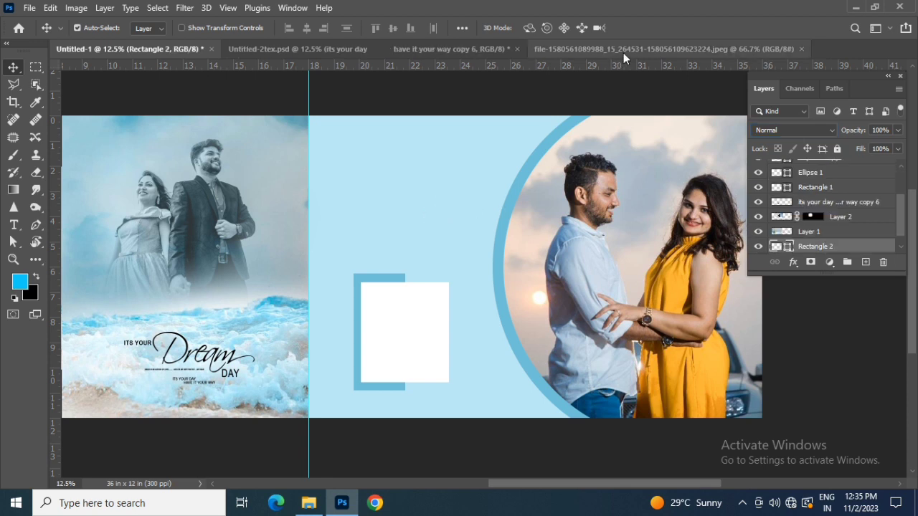
pyautogui.click(663, 50)
pyautogui.click(803, 49)
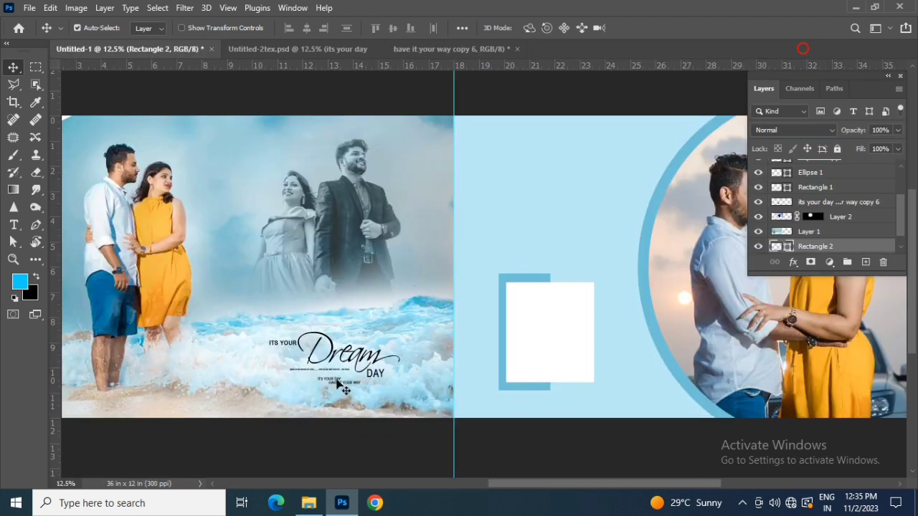
pyautogui.click(308, 503)
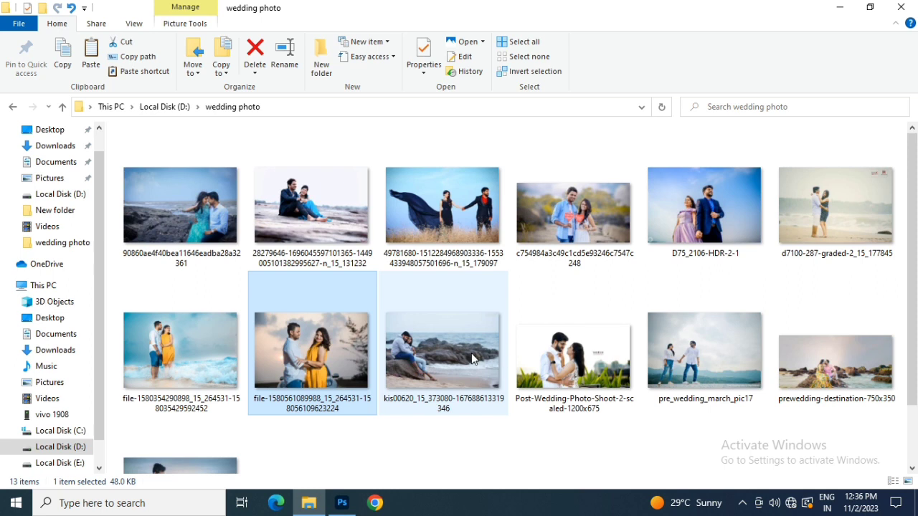
pyautogui.scroll(-1, 491, 343)
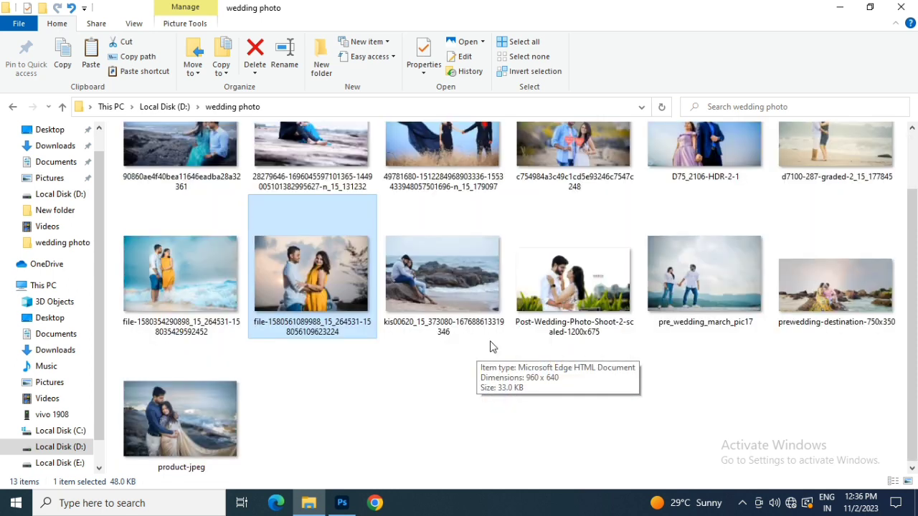
pyautogui.moveTo(678, 283); pyautogui.dragTo(594, 50)
pyautogui.moveTo(431, 289); pyautogui.dragTo(557, 231)
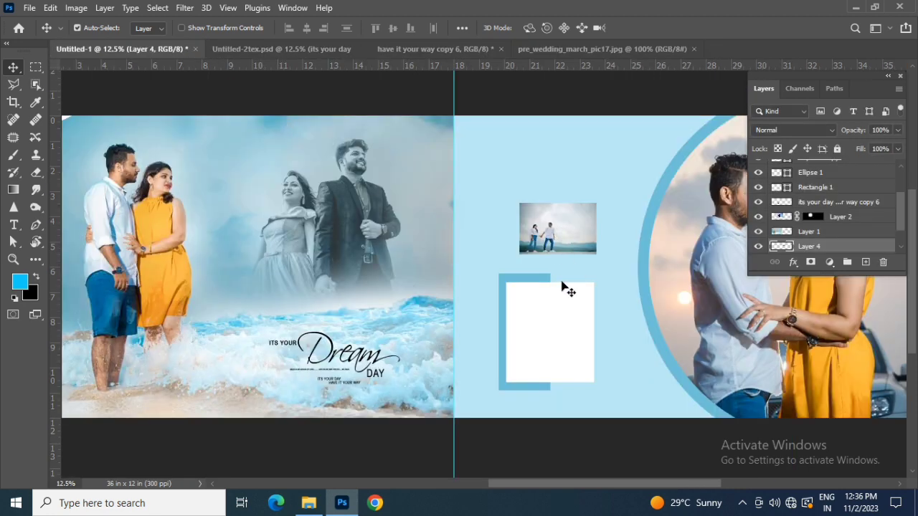
# Try the hand-holding couple photo at about 667% across the upper part of the spread's right page, and delete it.
pyautogui.hotkey('ctrl', 't')
pyautogui.moveTo(516, 257); pyautogui.dragTo(306, 408)
pyautogui.moveTo(463, 356); pyautogui.dragTo(570, 376)
pyautogui.moveTo(411, 419); pyautogui.dragTo(387, 436)
pyautogui.moveTo(599, 367); pyautogui.dragTo(601, 317)
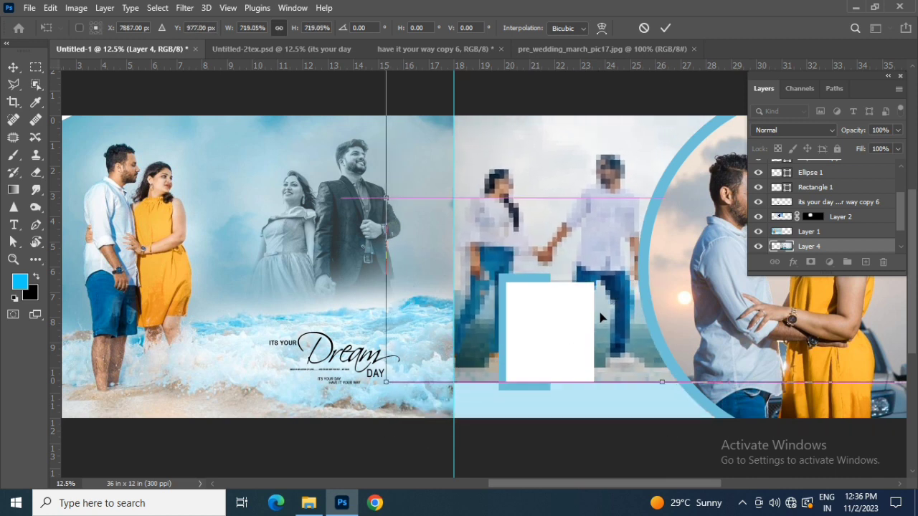
pyautogui.moveTo(386, 383); pyautogui.dragTo(405, 369)
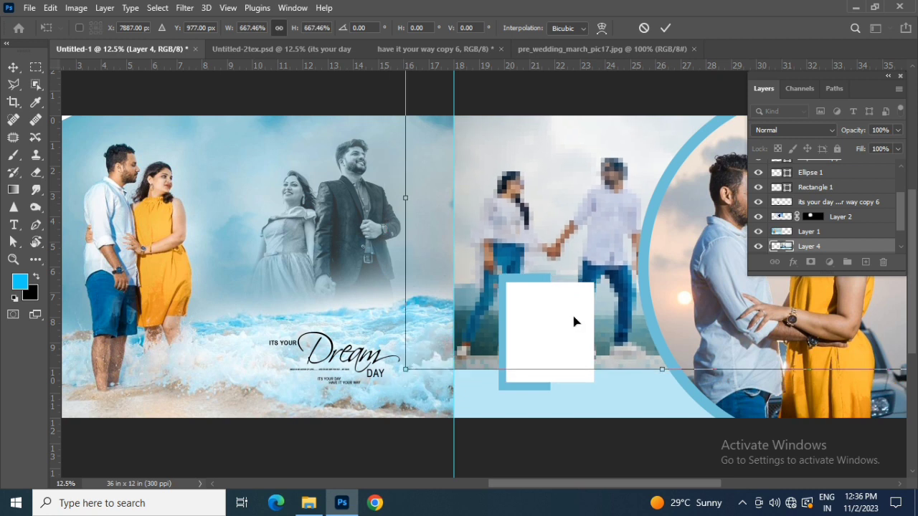
pyautogui.moveTo(626, 325); pyautogui.dragTo(615, 317)
pyautogui.press('Return')
pyautogui.moveTo(651, 279); pyautogui.dragTo(536, 302)
pyautogui.moveTo(471, 267); pyautogui.dragTo(475, 268)
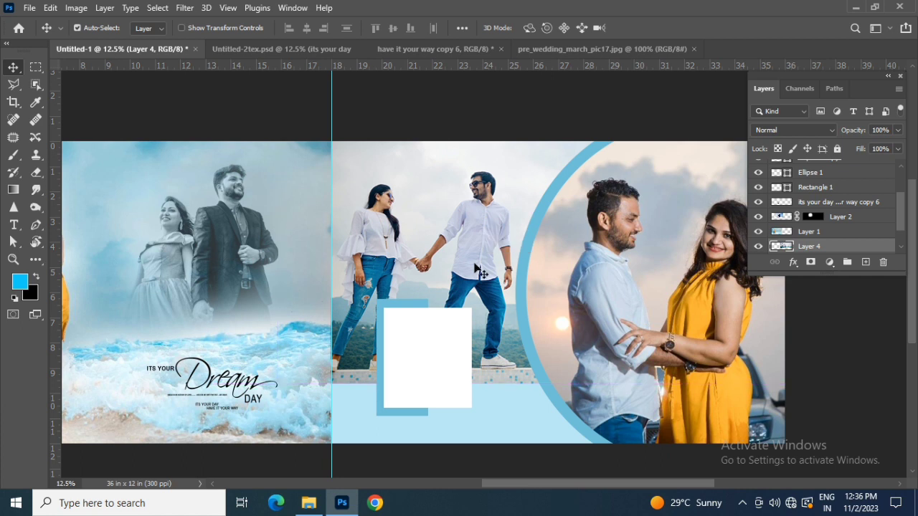
pyautogui.press('Delete')
# Replace the circle's clipped couple photo with pre_wedding_march_pic17, placed directly above the white circle's layer.
pyautogui.click(602, 273)
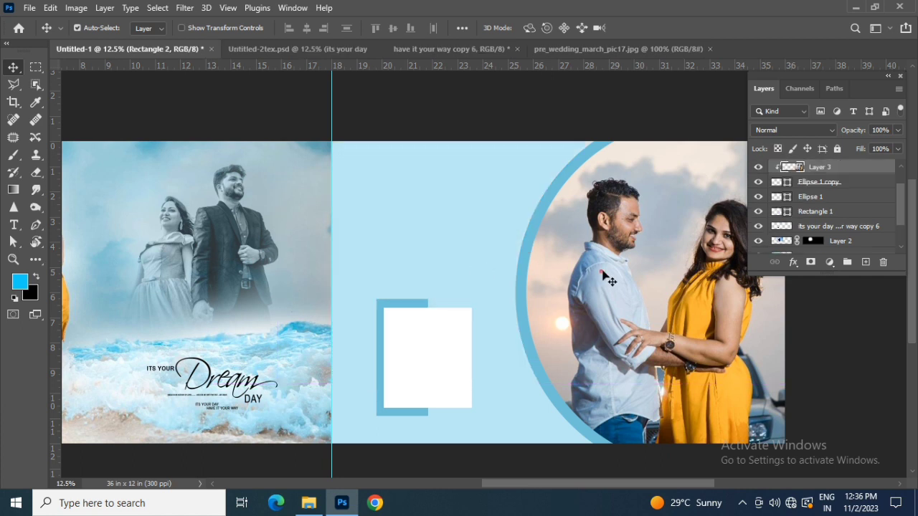
pyautogui.press('Delete')
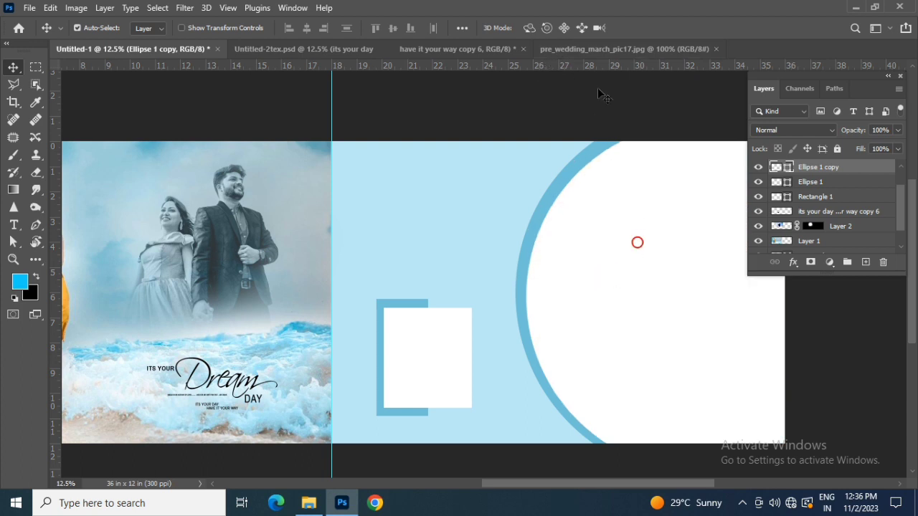
pyautogui.click(604, 49)
pyautogui.moveTo(459, 264); pyautogui.dragTo(461, 330)
# Enlarge the hand-holding couple photo to about 679% and position it to cover the white circle and the page's full height.
pyautogui.hotkey('ctrl', 't')
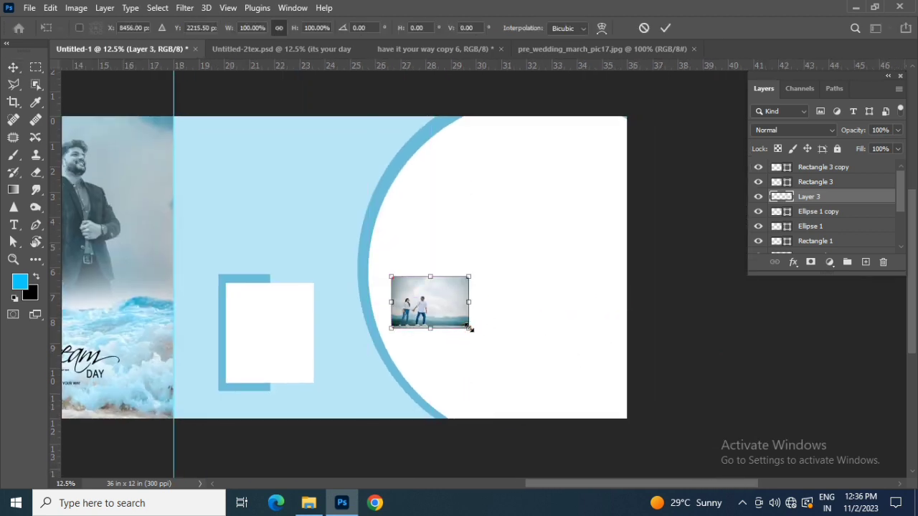
pyautogui.moveTo(470, 274); pyautogui.dragTo(646, 157)
pyautogui.moveTo(488, 345); pyautogui.dragTo(587, 295)
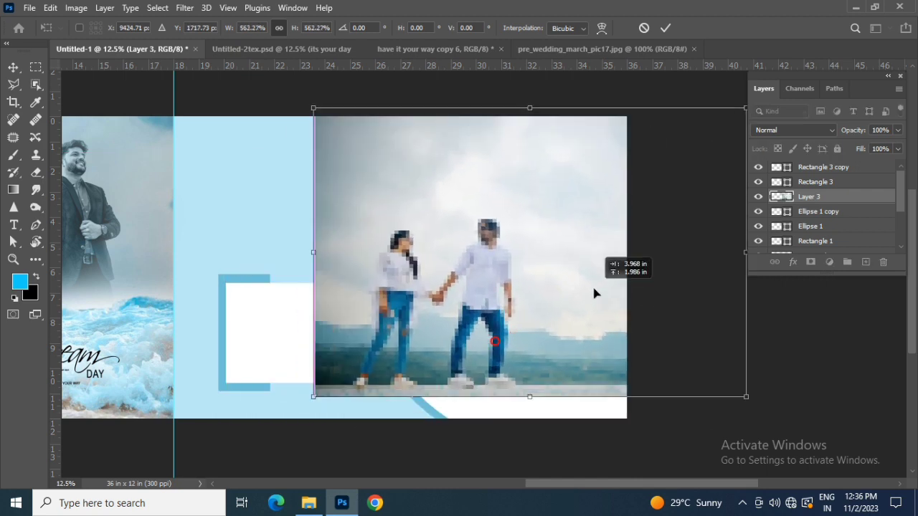
pyautogui.moveTo(313, 397); pyautogui.dragTo(268, 426)
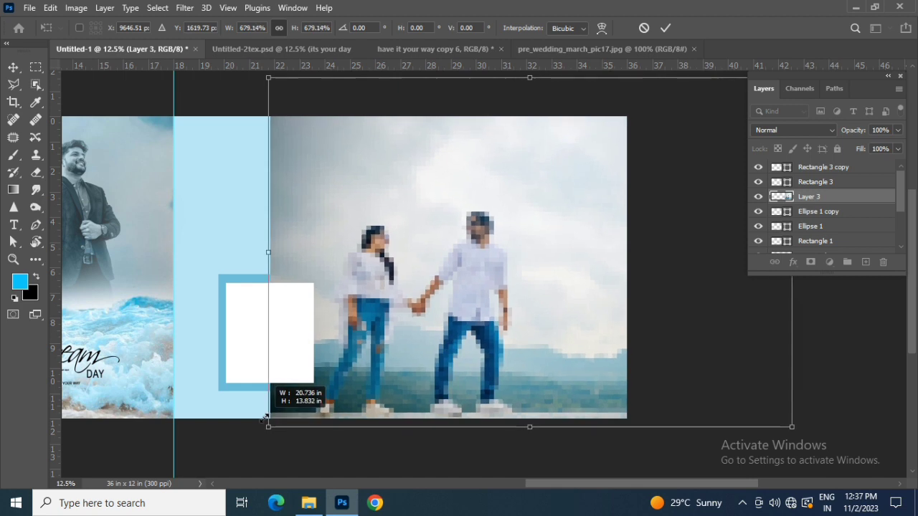
pyautogui.moveTo(483, 363); pyautogui.dragTo(576, 360)
pyautogui.press('Return')
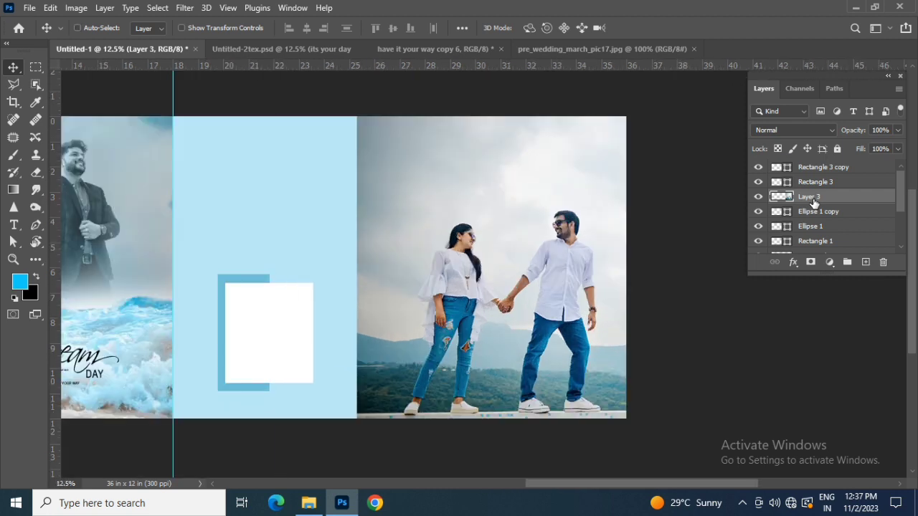
# Clip the hand-holding couple photo to the white circle with a clipping mask and nudge it slightly right.
pyautogui.rightClick(813, 202)
pyautogui.click(709, 277)
pyautogui.moveTo(486, 345)
pyautogui.mouseDown()
pyautogui.moveTo(508, 344)
pyautogui.moveTo(498, 349)
pyautogui.mouseUp()
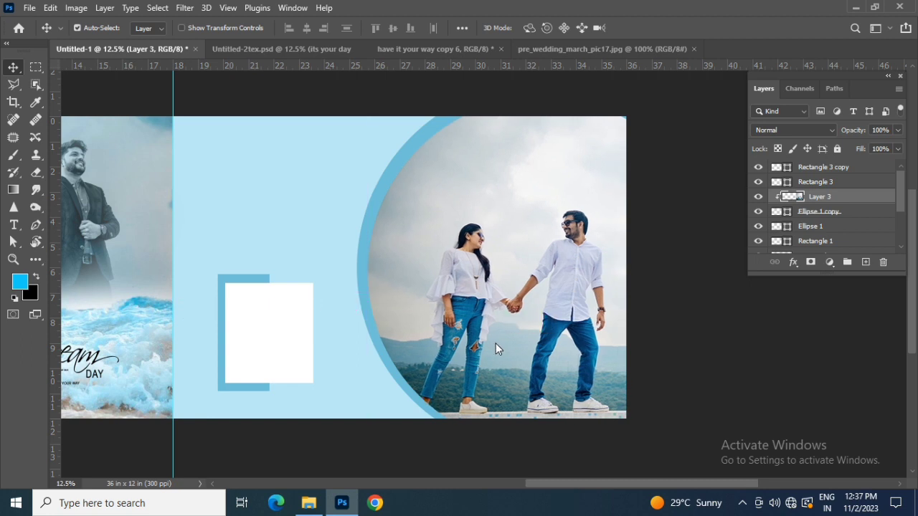
pyautogui.moveTo(329, 286); pyautogui.dragTo(465, 302)
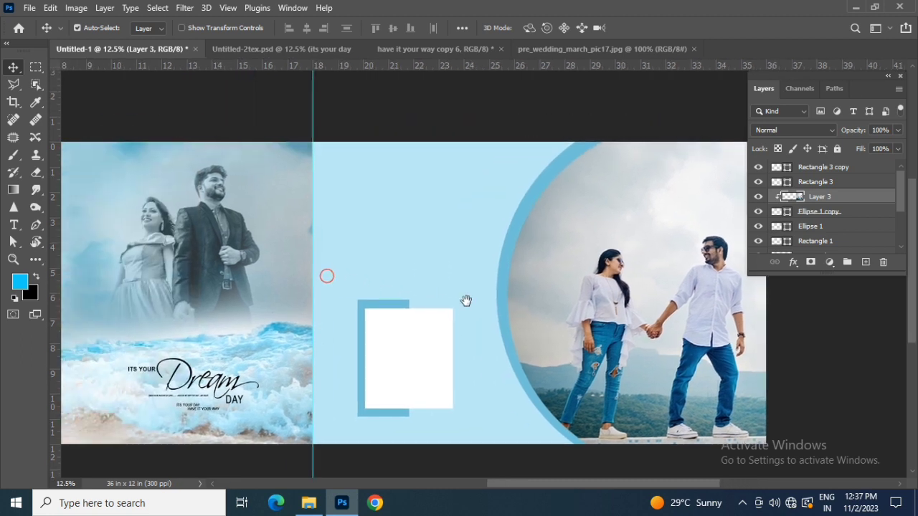
pyautogui.click(419, 241)
pyautogui.click(586, 50)
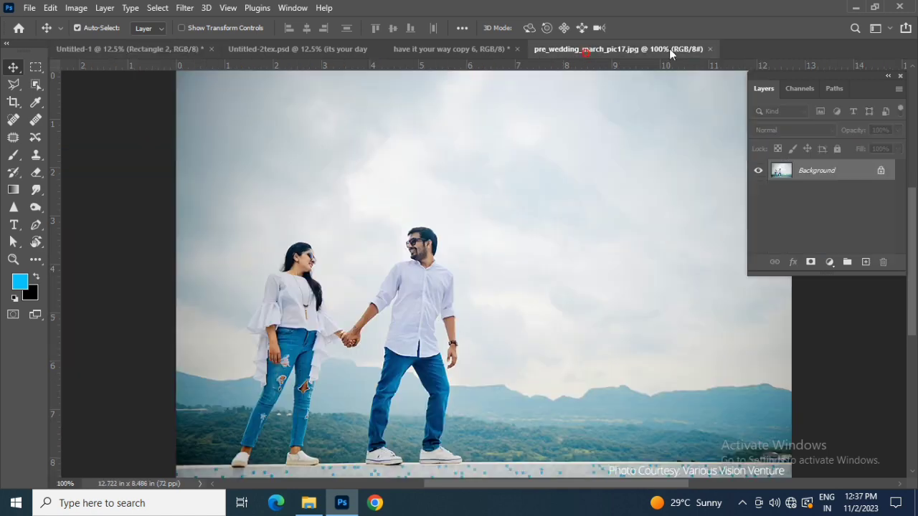
pyautogui.click(710, 49)
pyautogui.click(309, 503)
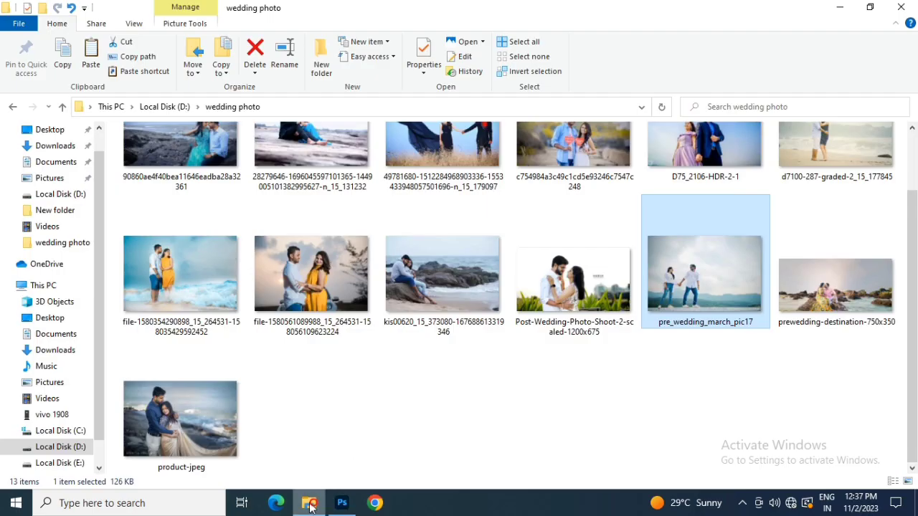
pyautogui.moveTo(302, 314); pyautogui.dragTo(587, 48)
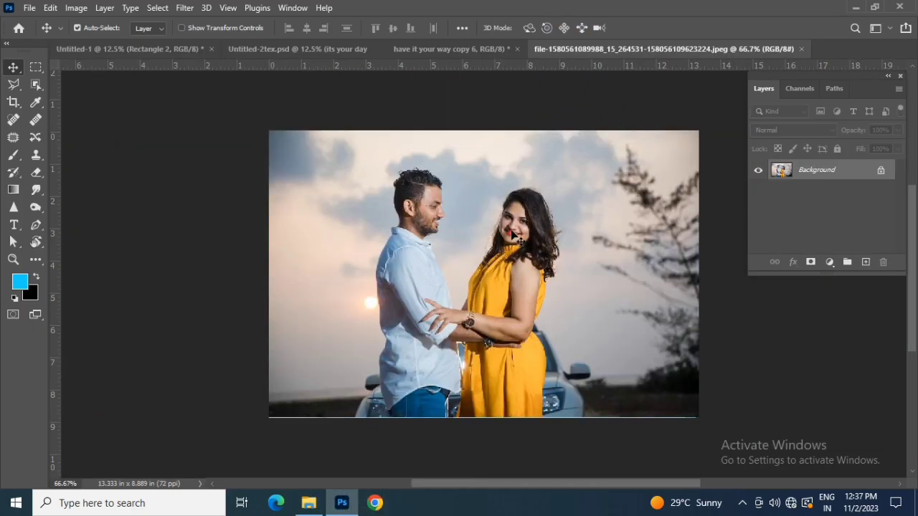
pyautogui.click(285, 44)
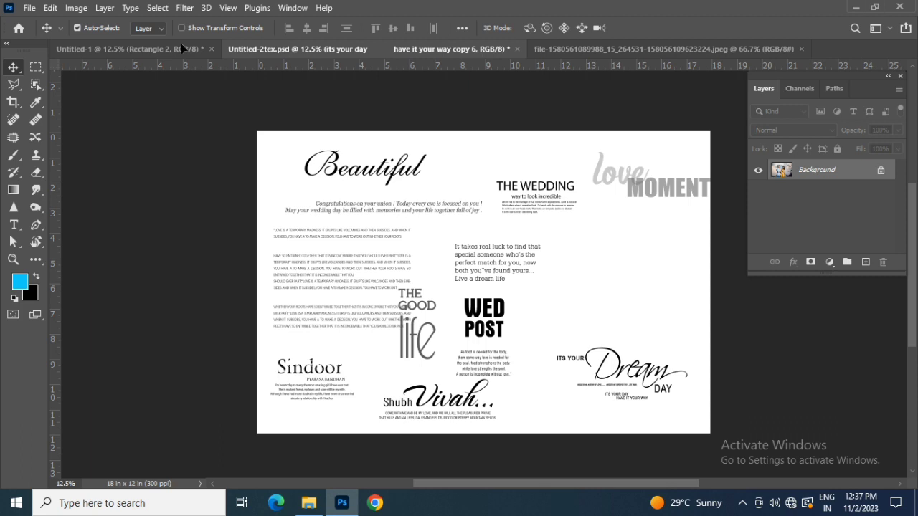
pyautogui.moveTo(181, 43); pyautogui.dragTo(472, 221)
pyautogui.moveTo(572, 250); pyautogui.dragTo(572, 251)
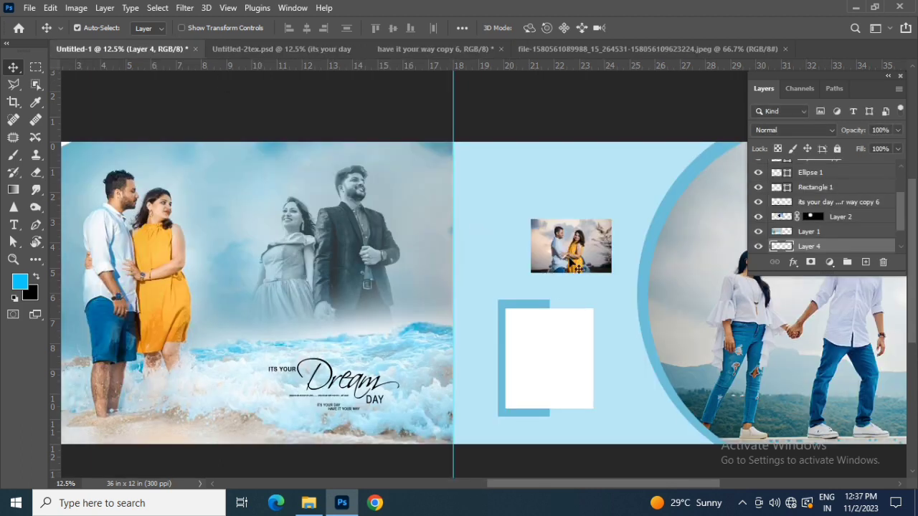
# Enlarge the placed couple photo and position it over the upper part of the light blue background, above the white rectangle.
pyautogui.hotkey('ctrl', 't')
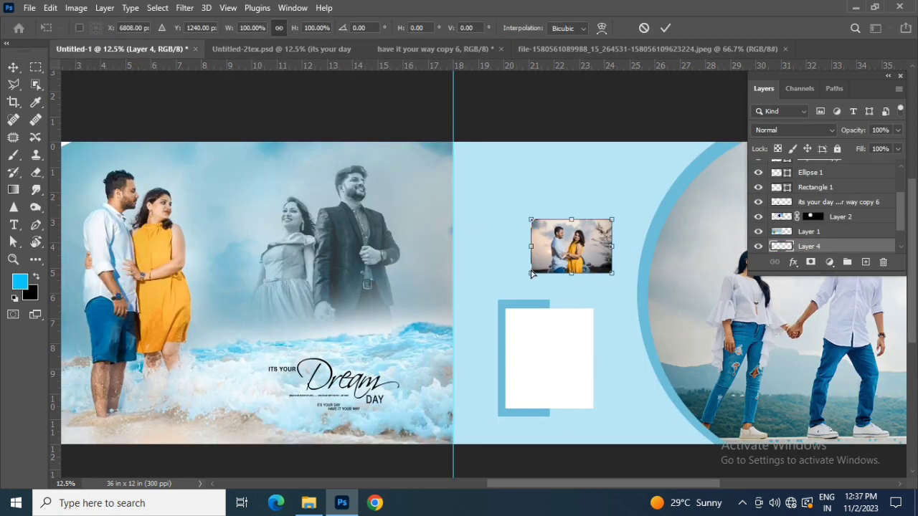
pyautogui.moveTo(530, 274); pyautogui.dragTo(371, 379)
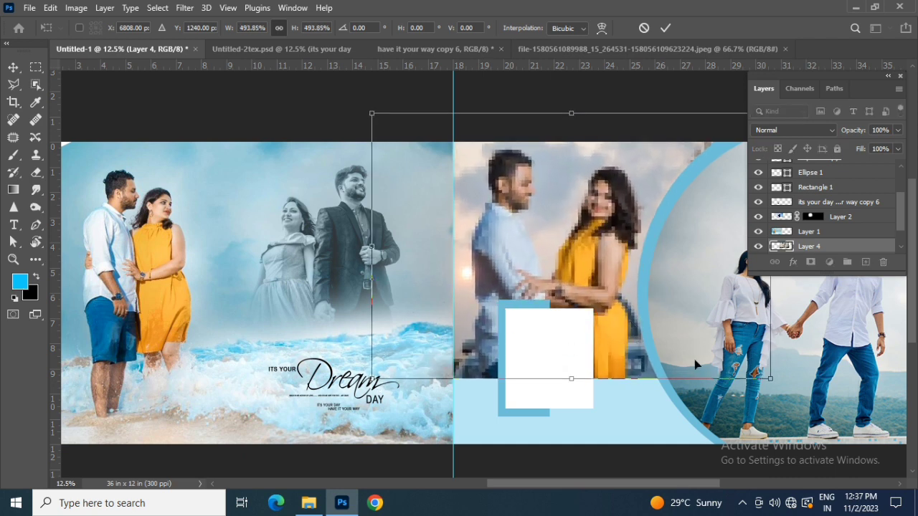
pyautogui.moveTo(767, 378); pyautogui.dragTo(717, 341)
pyautogui.moveTo(674, 321); pyautogui.dragTo(669, 317)
pyautogui.press('Return')
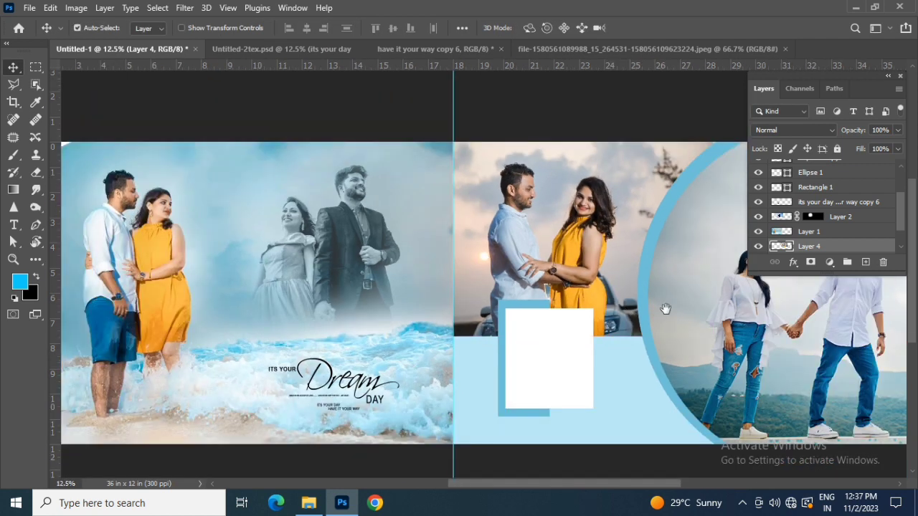
pyautogui.moveTo(665, 308); pyautogui.dragTo(552, 311)
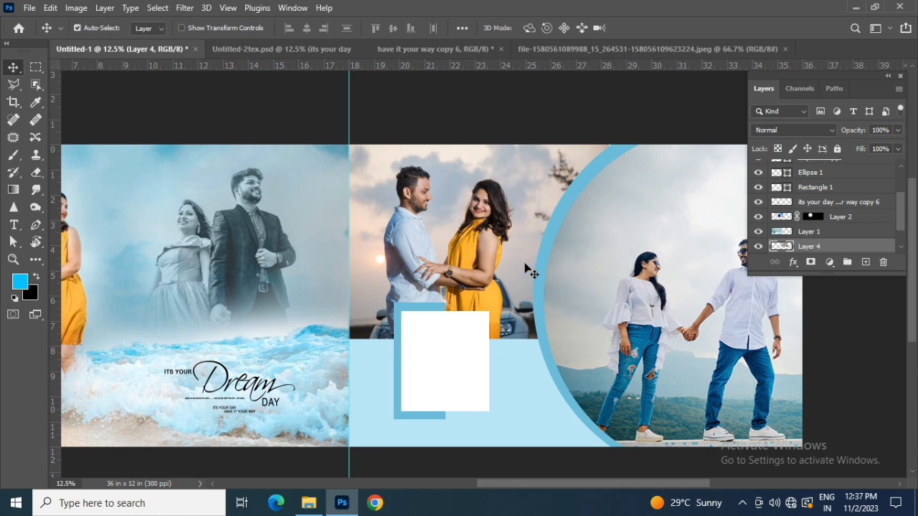
# Add a Hide All layer mask to the couple photo and paint it white with a soft brush to reveal only the couple.
pyautogui.click(106, 8)
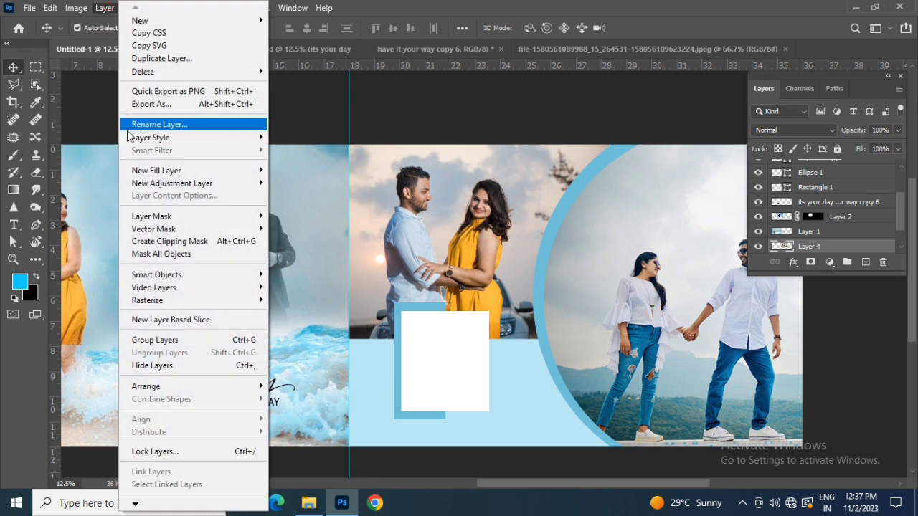
pyautogui.moveTo(152, 217)
pyautogui.click(284, 229)
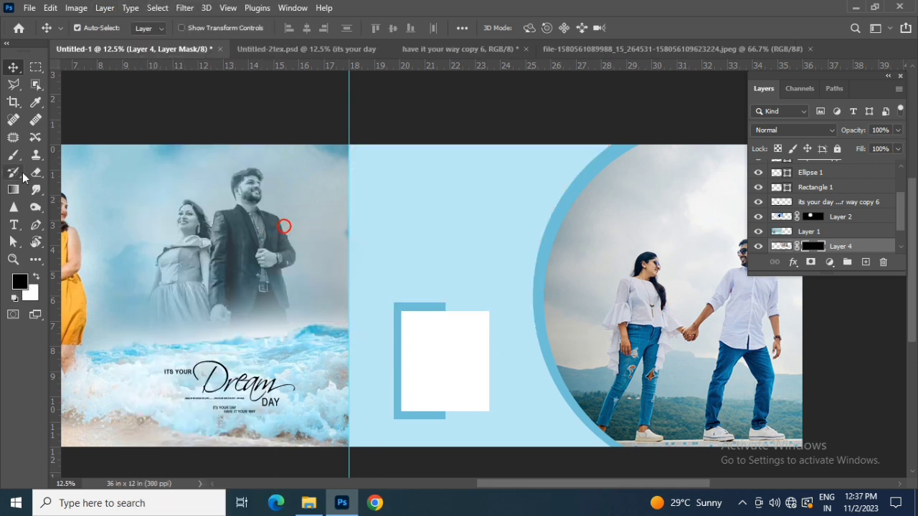
pyautogui.click(13, 155)
pyautogui.press('x')
pyautogui.moveTo(436, 222)
pyautogui.mouseDown()
pyautogui.moveTo(426, 203)
pyautogui.moveTo(465, 209)
pyautogui.moveTo(470, 237)
pyautogui.moveTo(463, 252)
pyautogui.moveTo(418, 266)
pyautogui.moveTo(424, 202)
pyautogui.moveTo(476, 195)
pyautogui.moveTo(477, 284)
pyautogui.moveTo(409, 268)
pyautogui.moveTo(410, 281)
pyautogui.mouseUp()
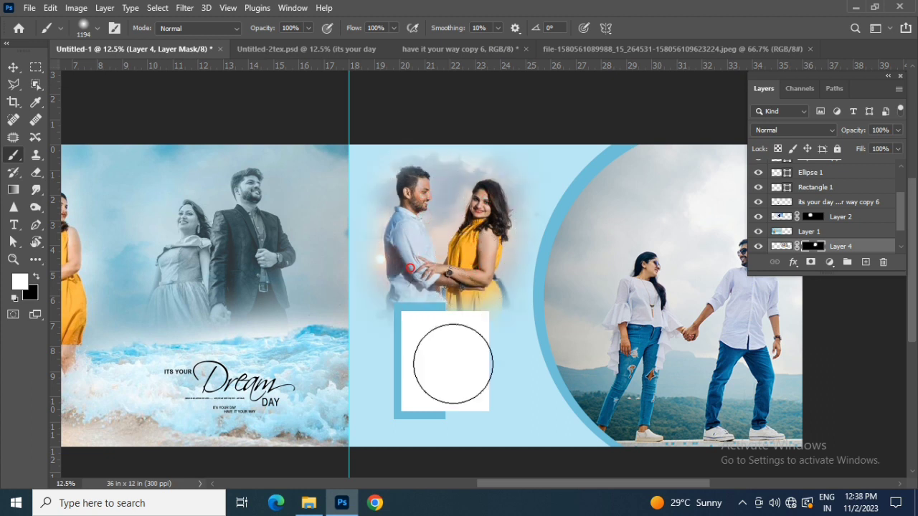
pyautogui.press('x')
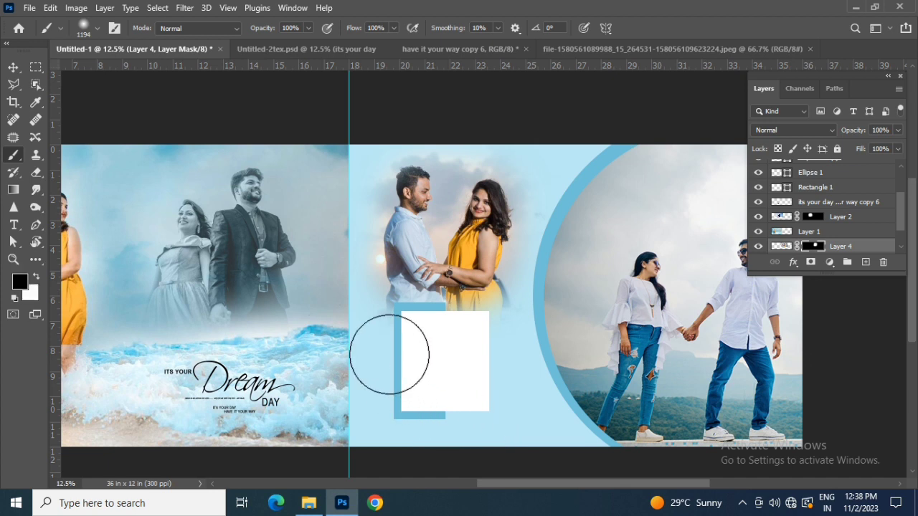
pyautogui.click(13, 67)
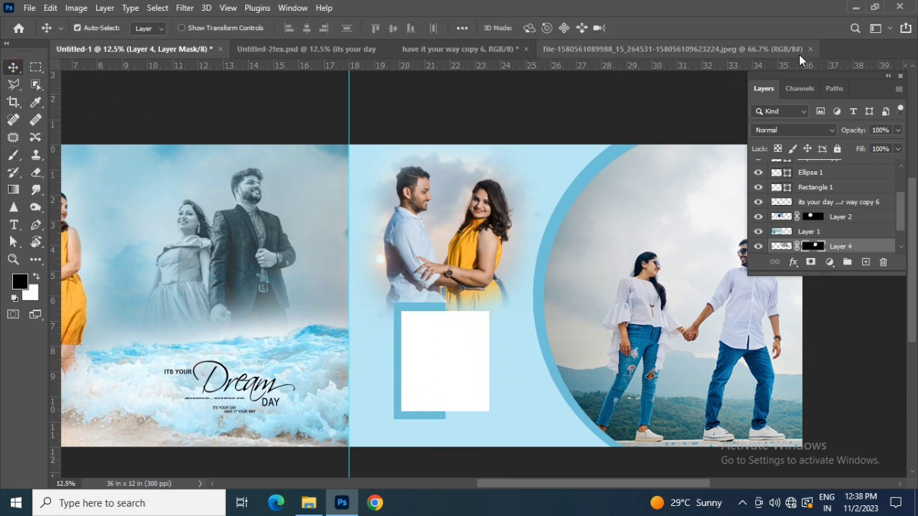
# Try the Luminosity blend mode on the masked couple photo and return it to Normal.
pyautogui.click(770, 130)
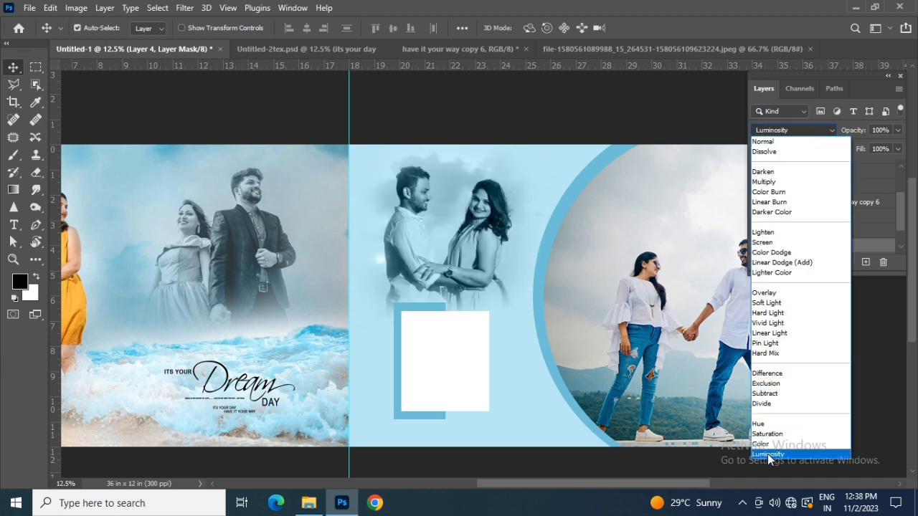
pyautogui.click(767, 454)
pyautogui.click(787, 128)
pyautogui.click(787, 141)
# Lower the masked couple photo's opacity to 58%.
pyautogui.moveTo(858, 135); pyautogui.dragTo(840, 132)
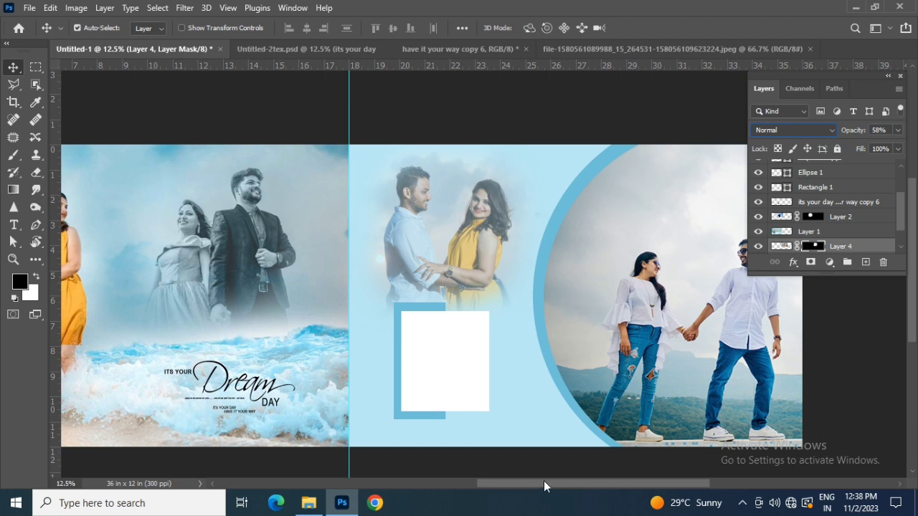
# Delete the white rectangle and the blue rectangle behind it below the faded couple photo, and close the source JPEG photo document.
pyautogui.moveTo(547, 480); pyautogui.dragTo(556, 479)
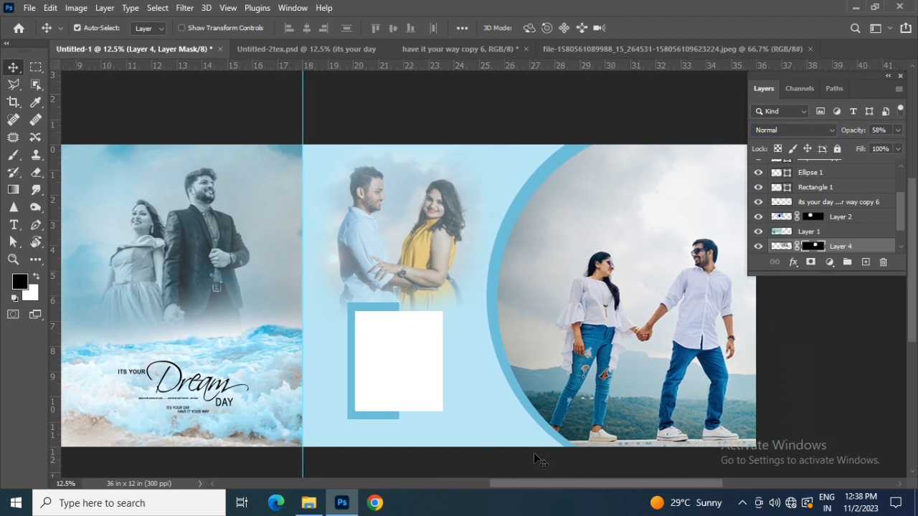
pyautogui.hotkey('ctrl', 'z')
pyautogui.hotkey('ctrl', 'z')
pyautogui.hotkey('ctrl', 'z')
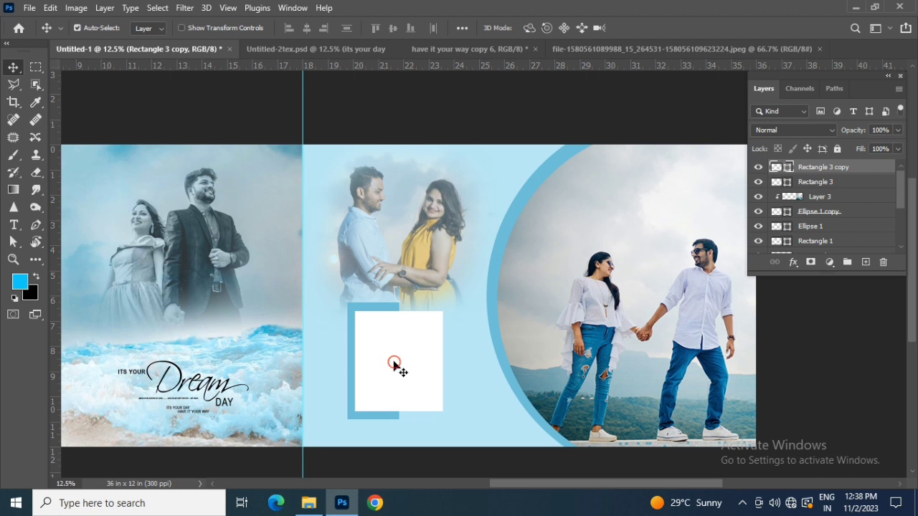
pyautogui.hotkey('ctrl', 'z')
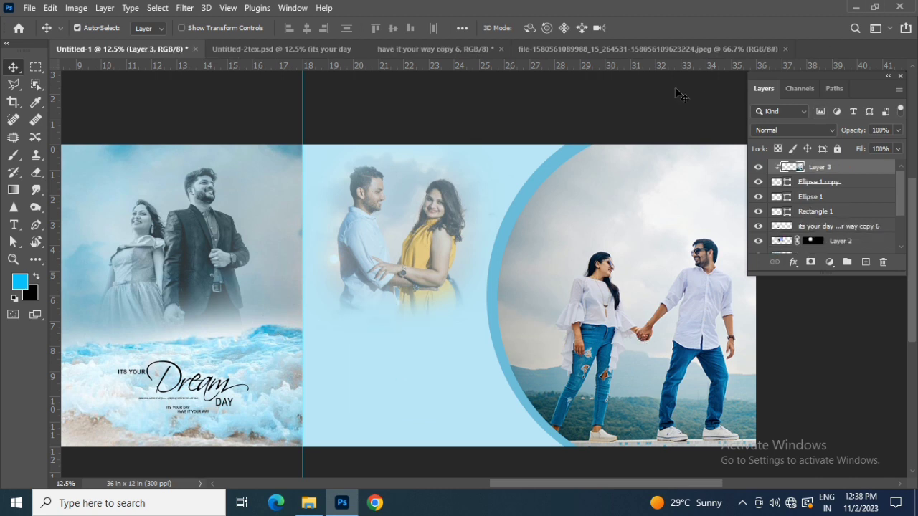
pyautogui.click(645, 48)
pyautogui.click(787, 49)
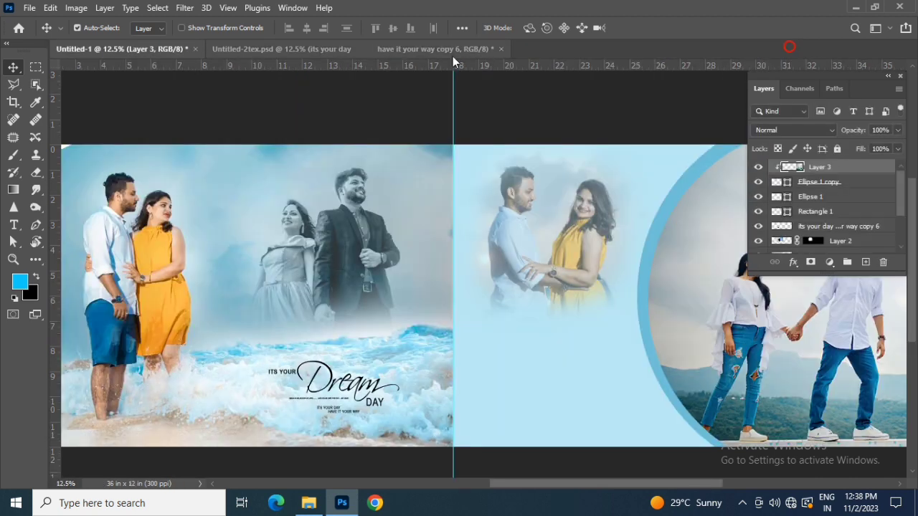
# Copy the "It takes real luck to find that special someone" text from Untitled-2tex.psd into the spread, below the faded couple photo.
pyautogui.click(434, 51)
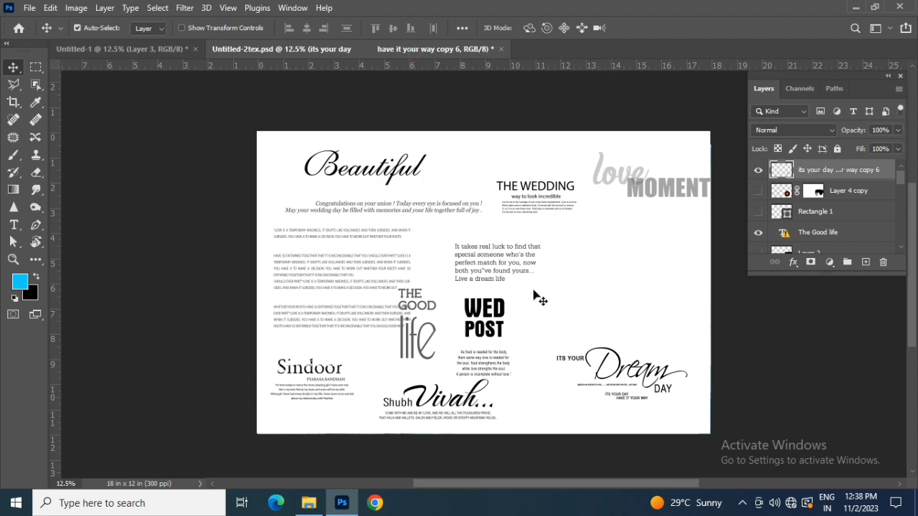
pyautogui.click(387, 332)
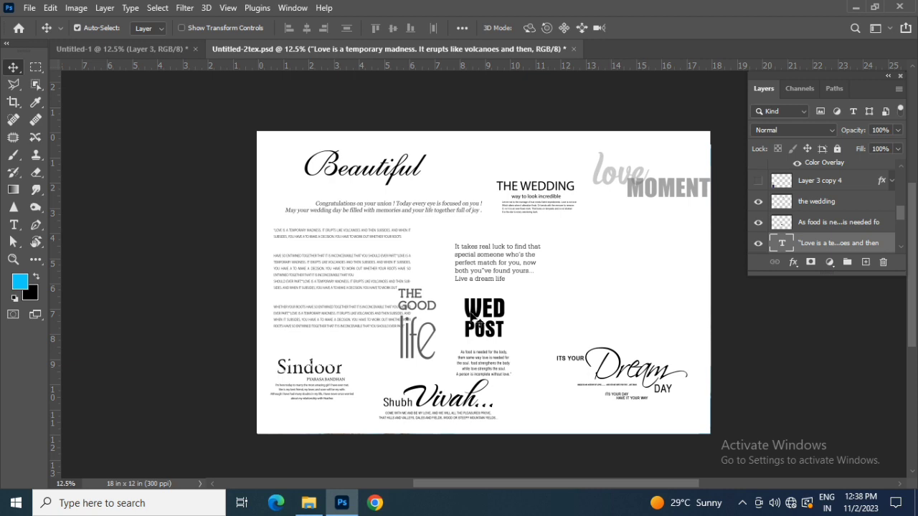
pyautogui.moveTo(477, 254); pyautogui.dragTo(519, 380)
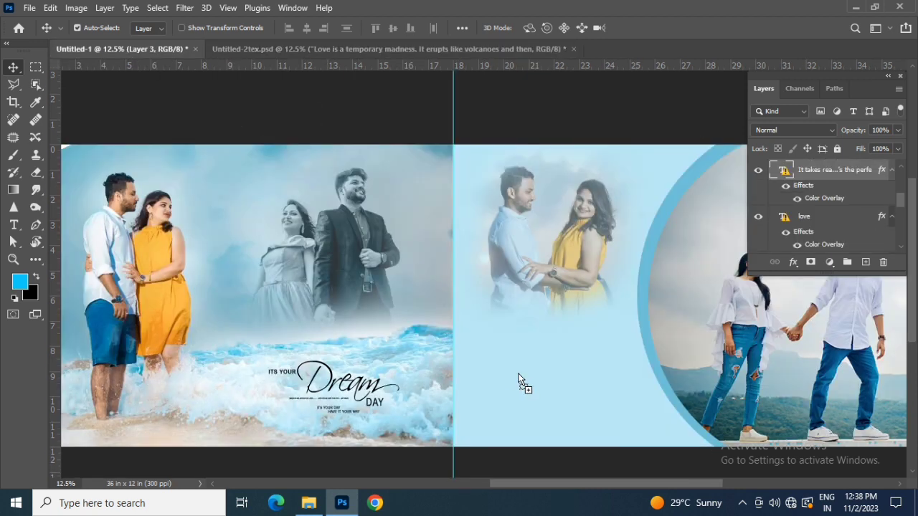
pyautogui.moveTo(559, 407); pyautogui.dragTo(560, 385)
# Copy the "love MOMENT" title from Untitled-2tex.psd into the spread and place it directly above the quote text.
pyautogui.click(502, 52)
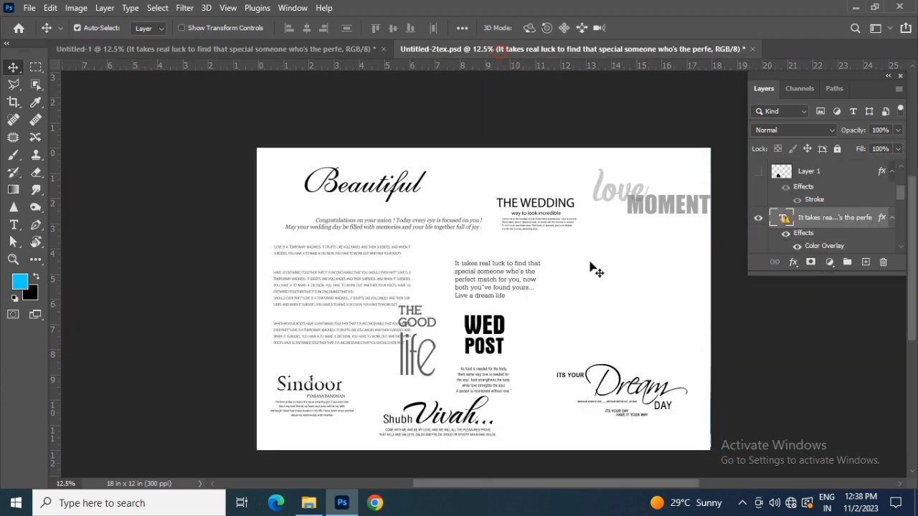
pyautogui.moveTo(620, 166); pyautogui.dragTo(479, 337)
pyautogui.moveTo(549, 357); pyautogui.dragTo(604, 389)
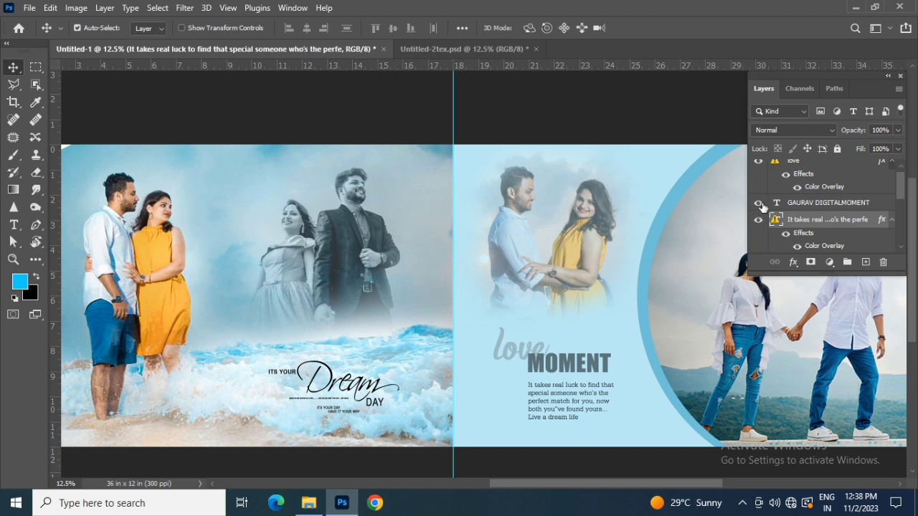
# Select the love, MOMENT and quote text layers together and nudge them left and slightly down on the light blue background.
pyautogui.keyDown('shift'); pyautogui.click(810, 167); pyautogui.keyUp('shift')
pyautogui.hotkey('shift', 'Left')
pyautogui.hotkey('shift', 'Left')
pyautogui.hotkey('shift', 'Left')
pyautogui.hotkey('shift', 'Left')
pyautogui.hotkey('shift', 'Left')
pyautogui.hotkey('shift', 'Left')
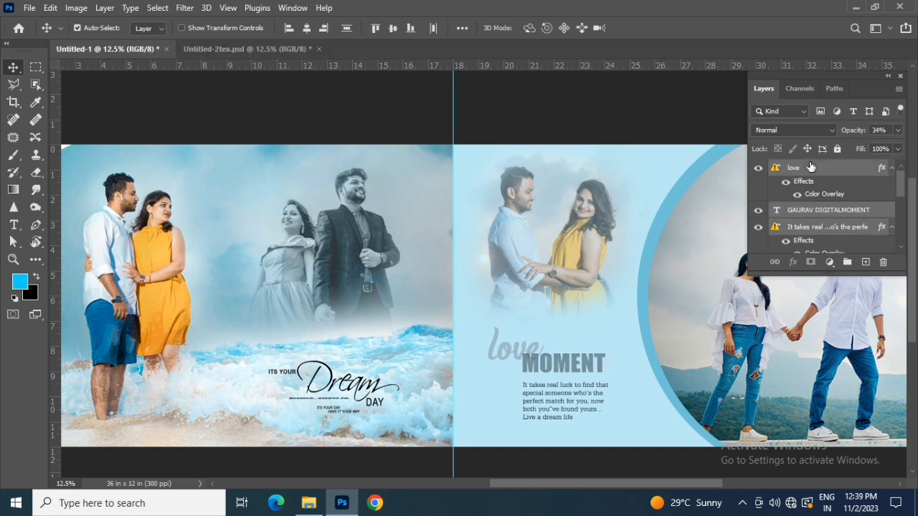
pyautogui.hotkey('shift', 'Down')
pyautogui.hotkey('shift', 'Down')
pyautogui.moveTo(627, 484)
pyautogui.mouseDown()
pyautogui.moveTo(639, 485)
pyautogui.moveTo(626, 484)
pyautogui.mouseUp()
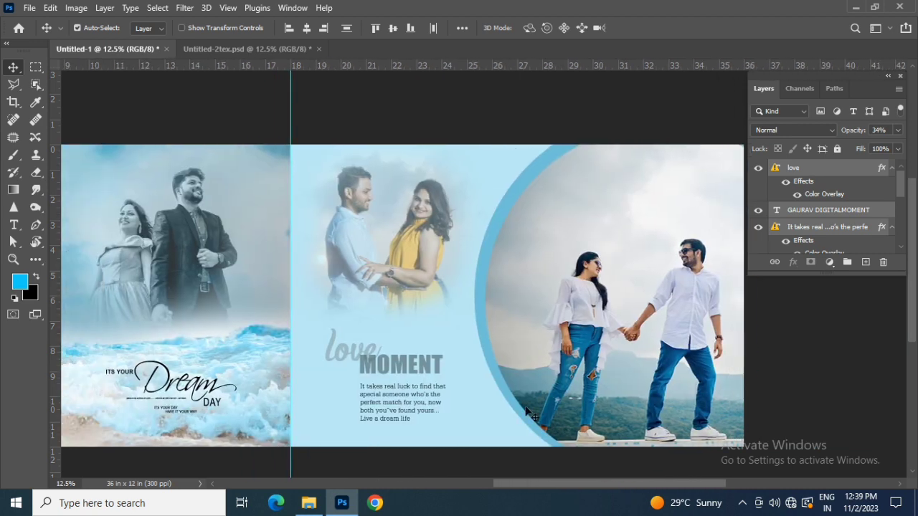
# Enlarge the faded couple photo above the love MOMENT title to about 114% and shift it slightly into place.
pyautogui.click(383, 263)
pyautogui.hotkey('ctrl', 't')
pyautogui.moveTo(550, 339); pyautogui.dragTo(570, 353)
pyautogui.moveTo(452, 294); pyautogui.dragTo(459, 296)
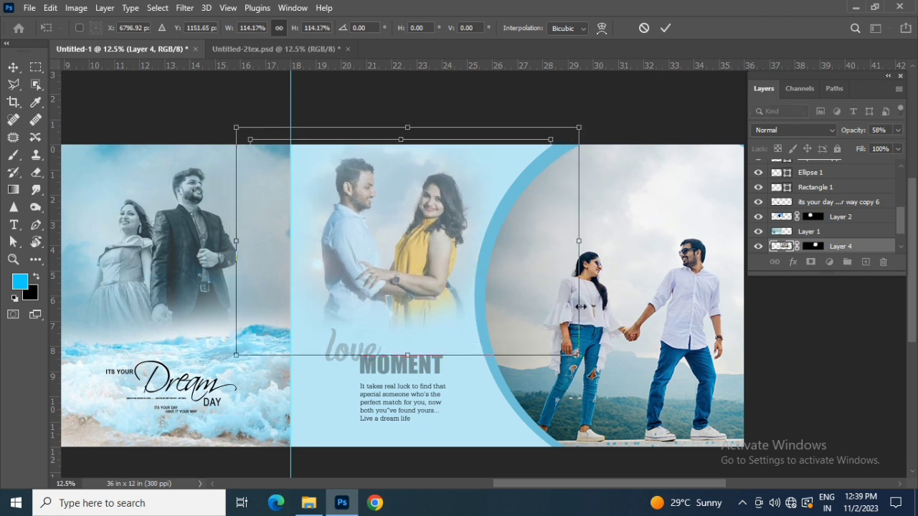
pyautogui.press('Return')
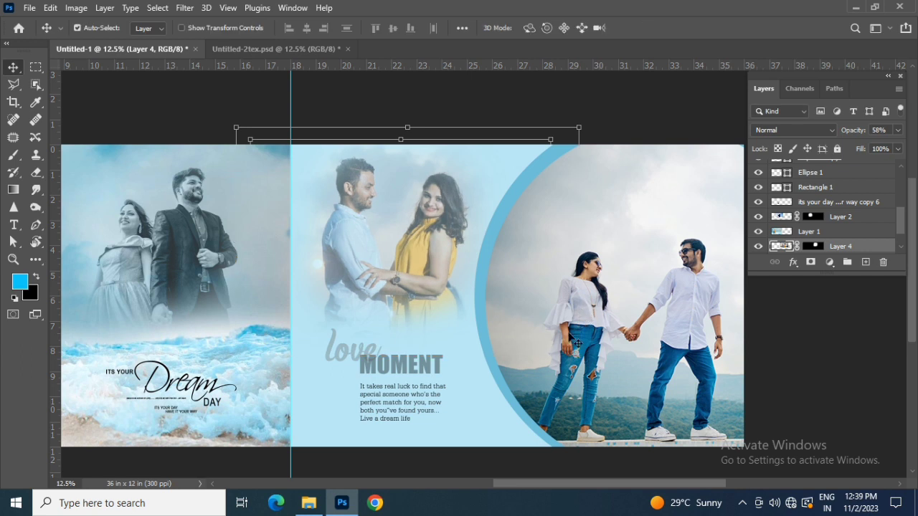
pyautogui.hotkey('ctrl', '-')
pyautogui.hotkey('ctrl', '+')
pyautogui.moveTo(574, 484); pyautogui.dragTo(509, 497)
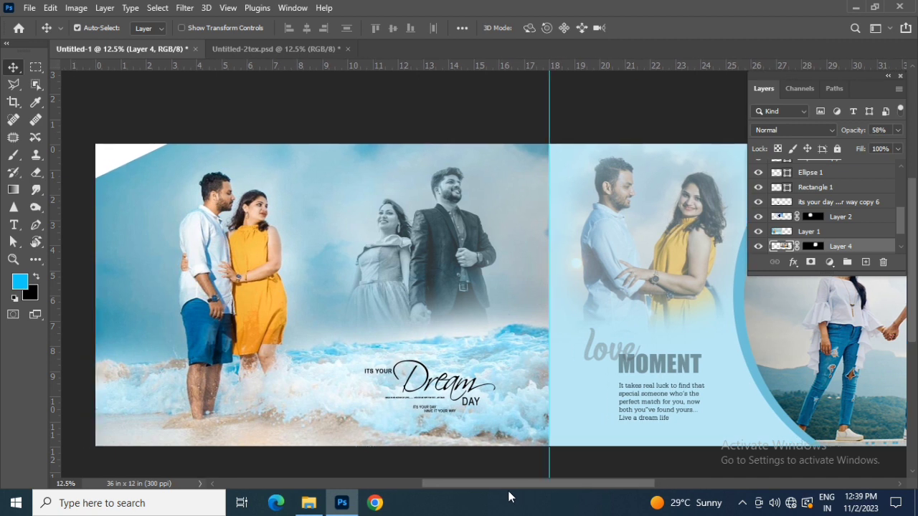
pyautogui.moveTo(512, 489); pyautogui.dragTo(543, 479)
pyautogui.hotkey('ctrl', '-')
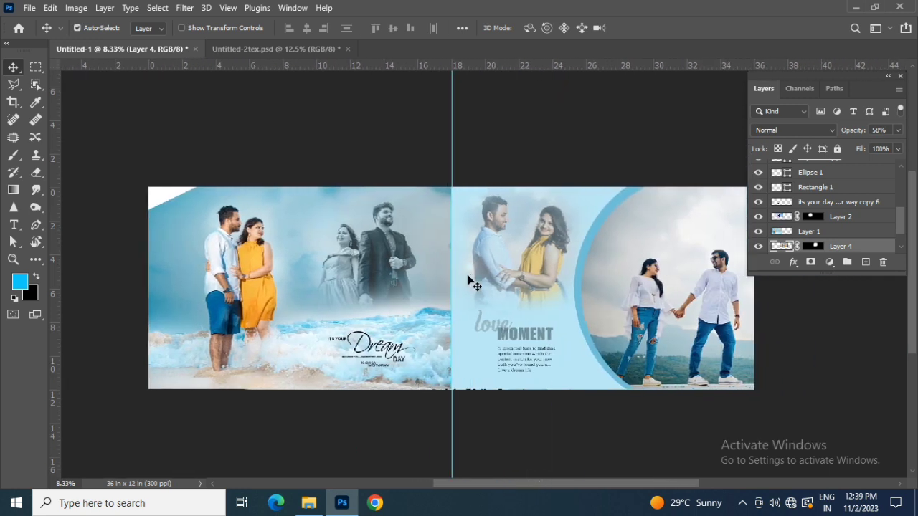